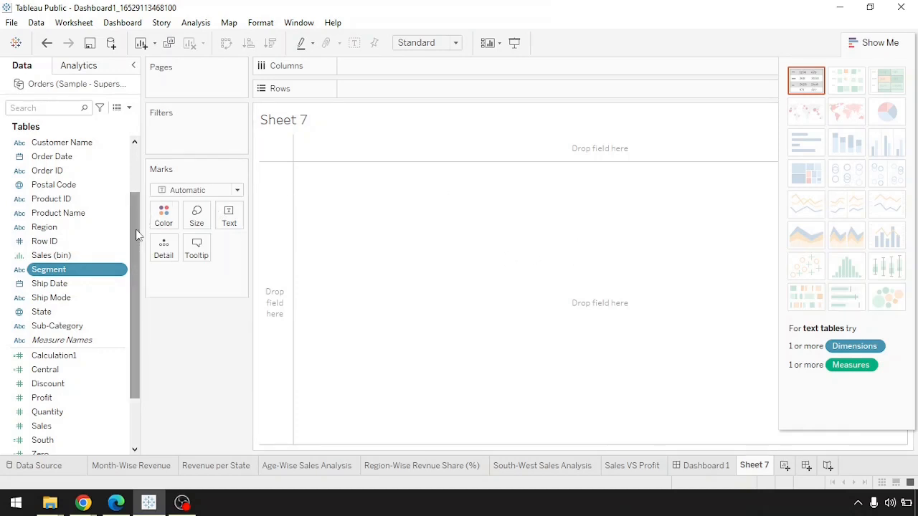
Step: Create a horizontal bar chart of Sales by Sub-Category from the suggested chart types
mouse_move(136, 236)
mouse_down()
mouse_move(137, 220)
mouse_move(134, 246)
mouse_up()
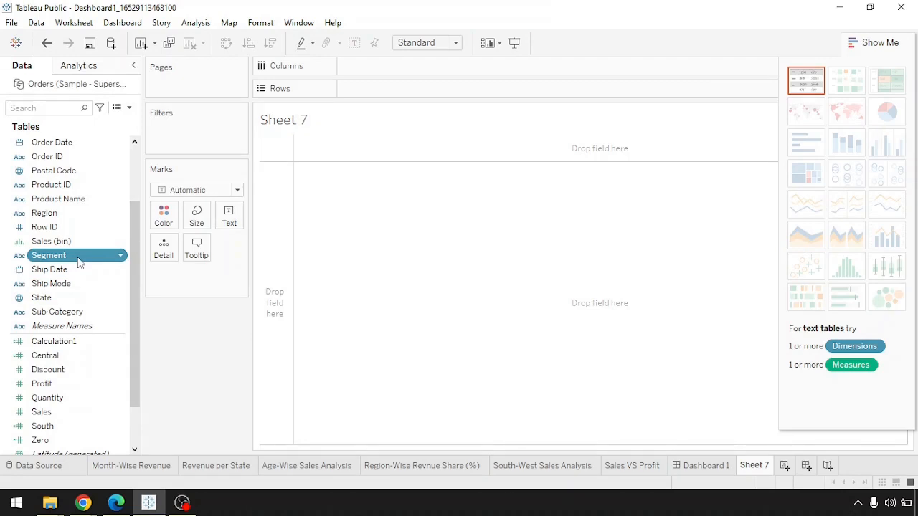
click(101, 325)
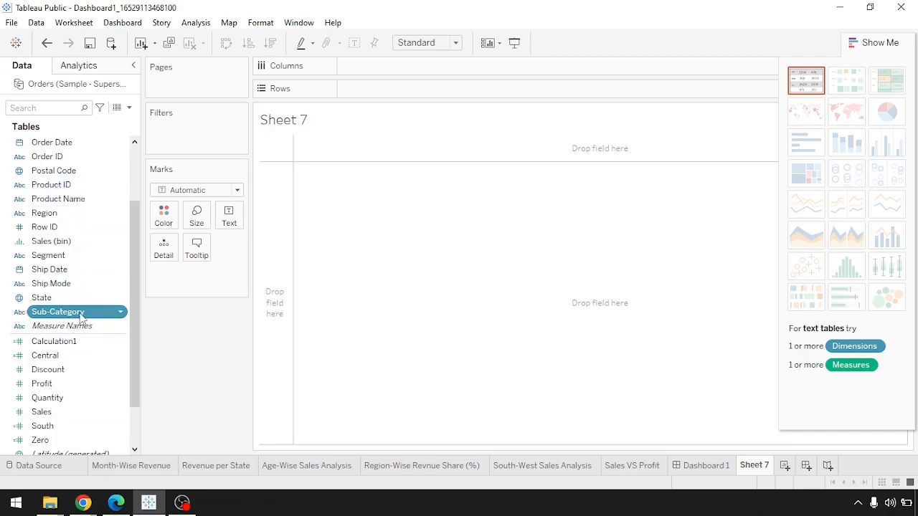
ctrl+click(54, 413)
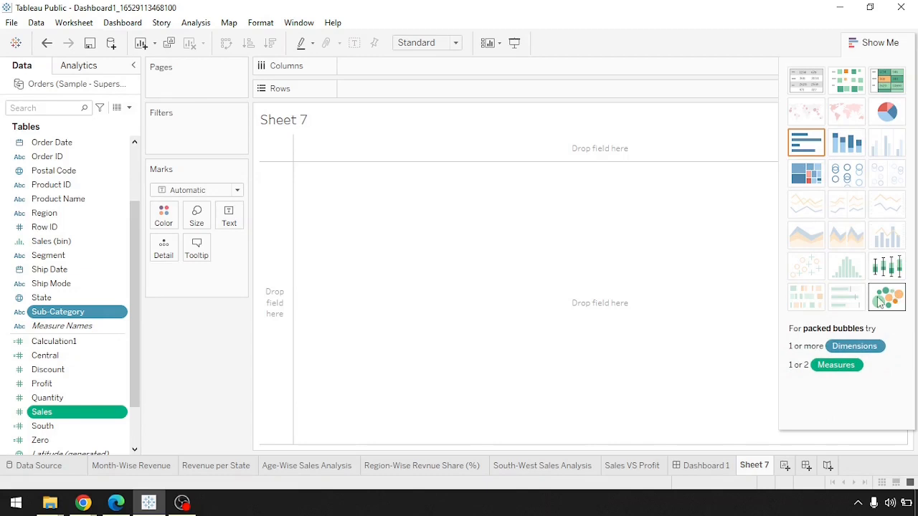
click(796, 151)
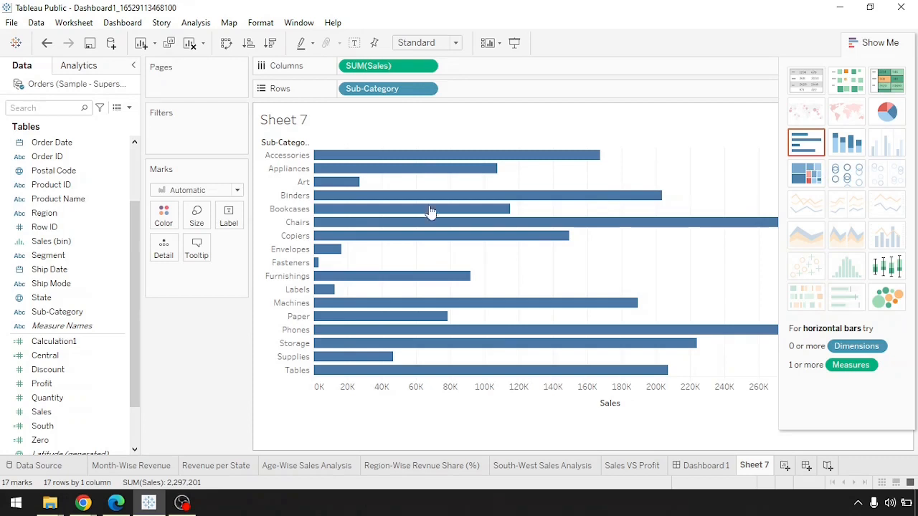
Step: Swap the chart to vertical bars sorted by descending sales, and clear the sheet
click(226, 44)
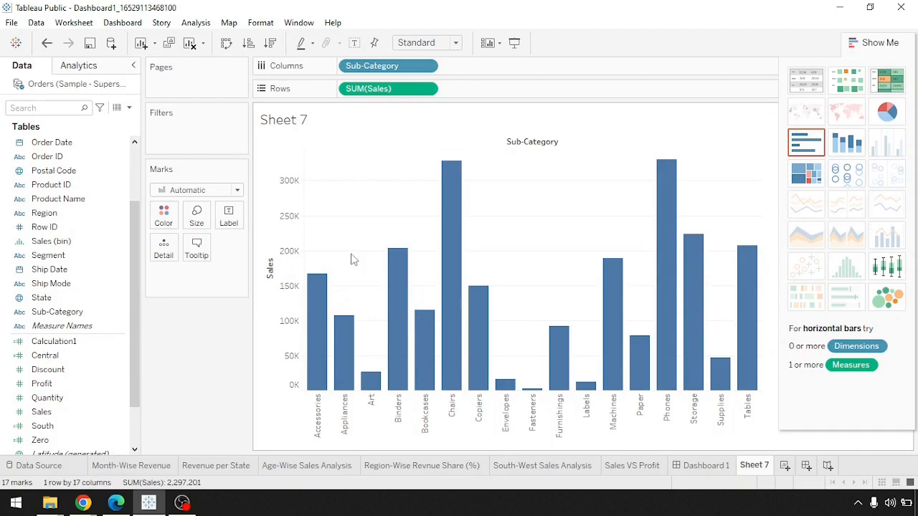
click(270, 44)
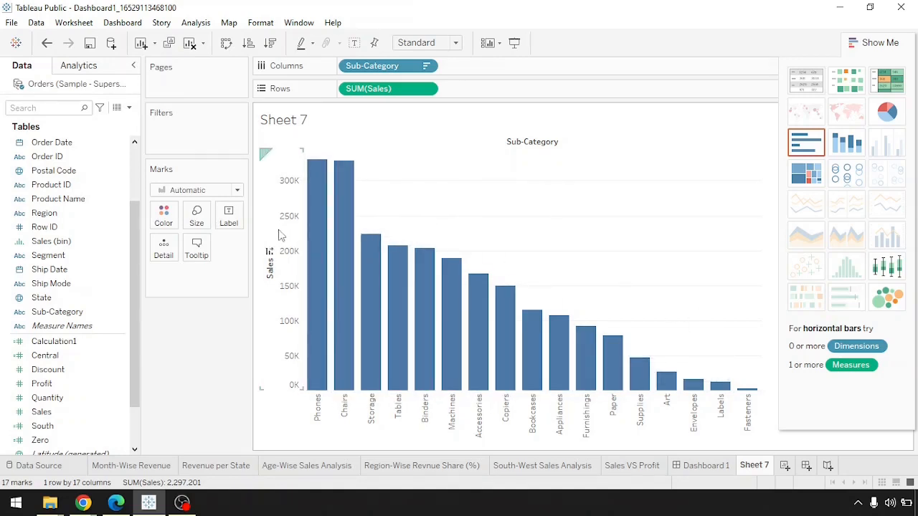
click(191, 44)
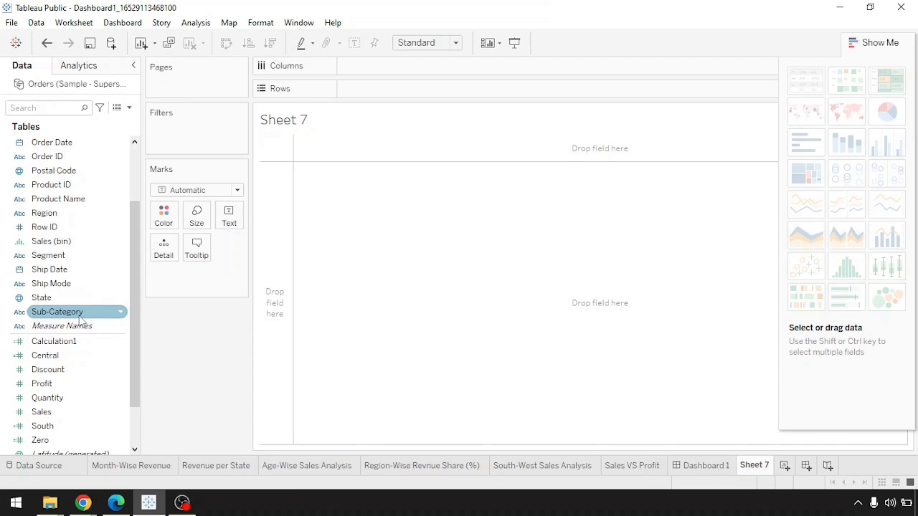
Step: Place Sub-Category on columns and Sales on rows, and sort the bars in descending order of sales
drag(81, 320, 391, 68)
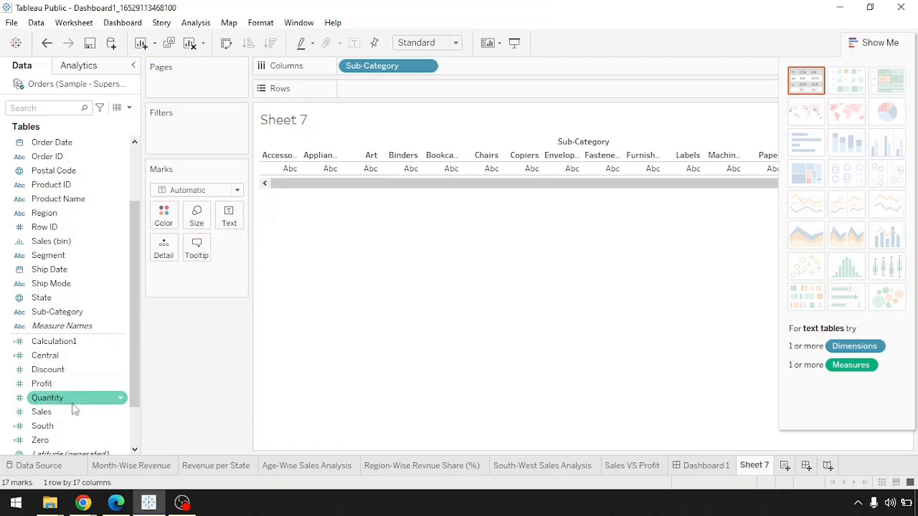
drag(63, 419, 398, 101)
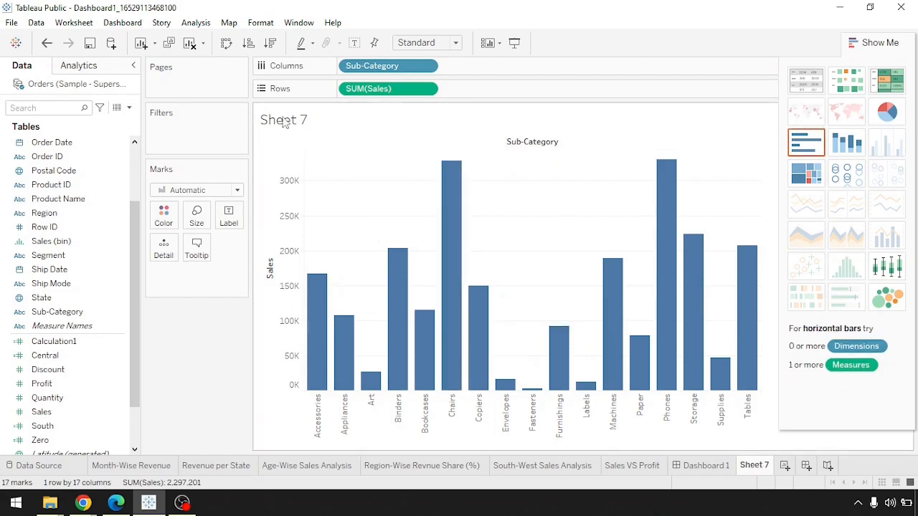
click(272, 45)
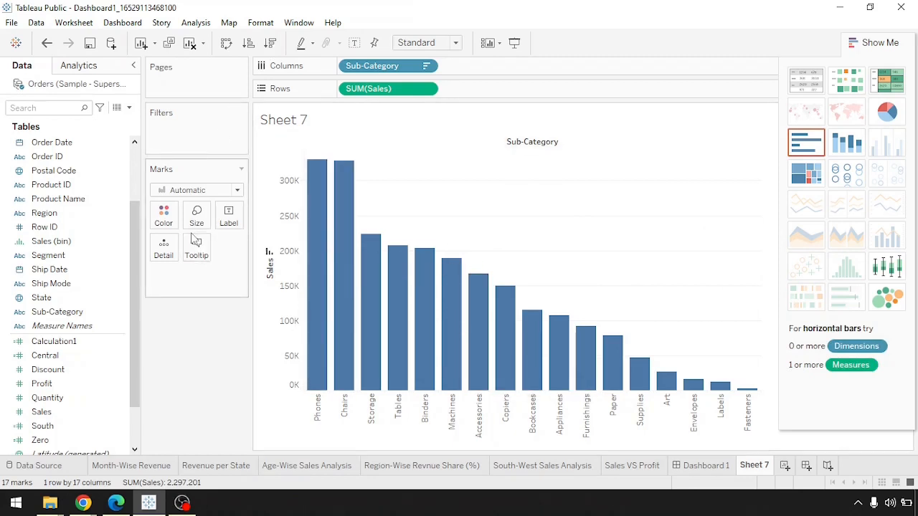
Step: Try the Line mark type on the chart, and set the mark type to Bar
click(183, 189)
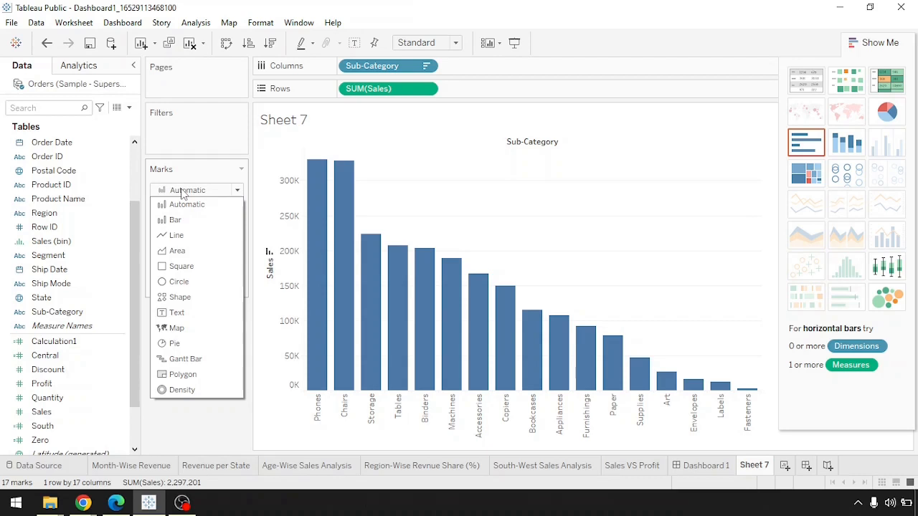
click(175, 236)
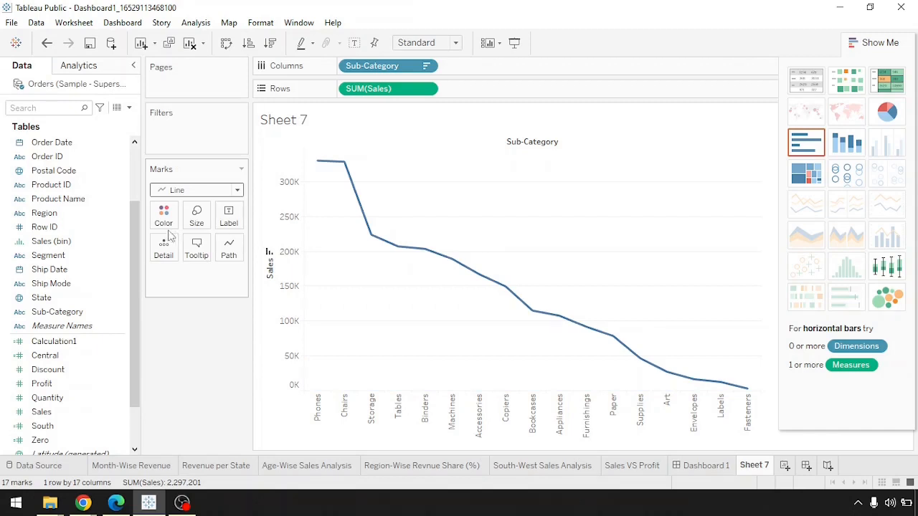
click(184, 192)
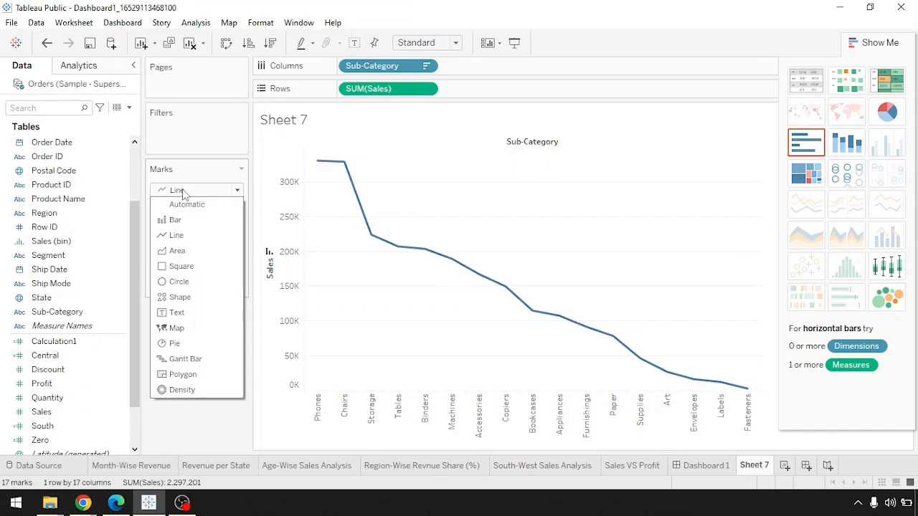
click(175, 219)
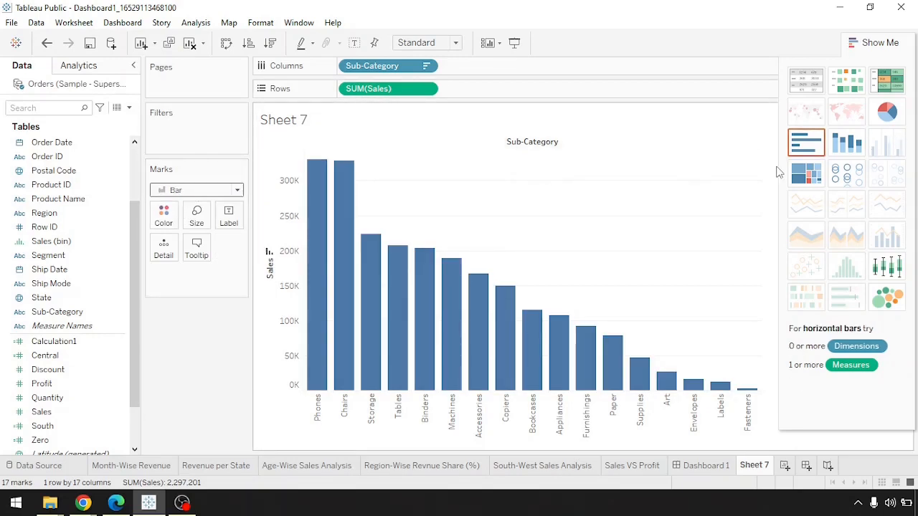
click(178, 192)
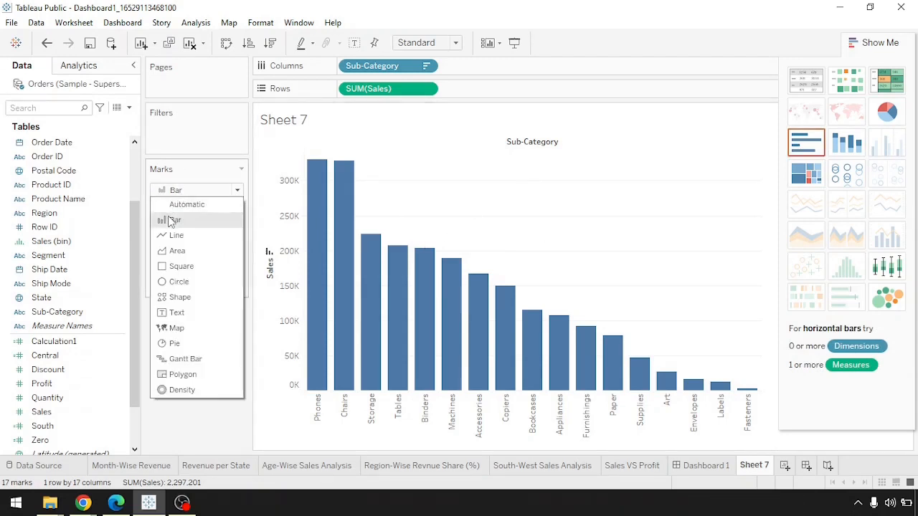
click(171, 220)
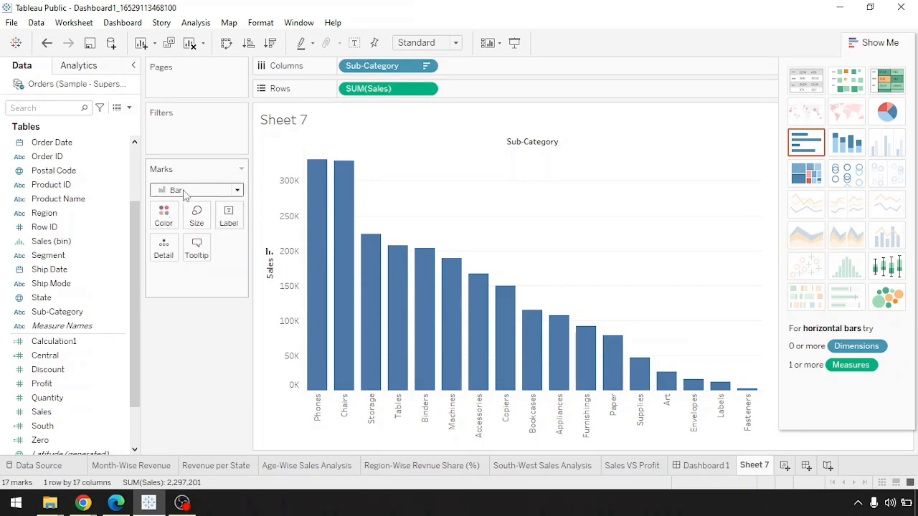
Step: Recolor all the bars to the dark slate blue swatch
click(164, 218)
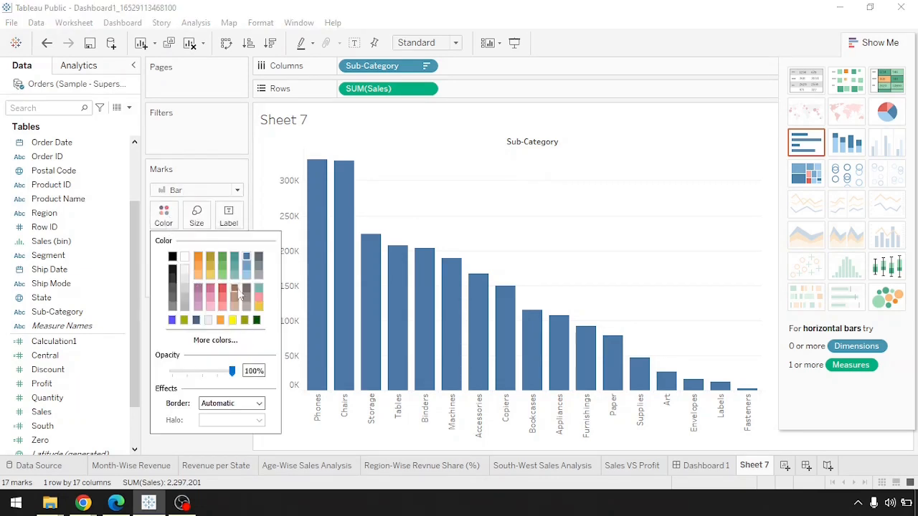
click(195, 321)
click(232, 155)
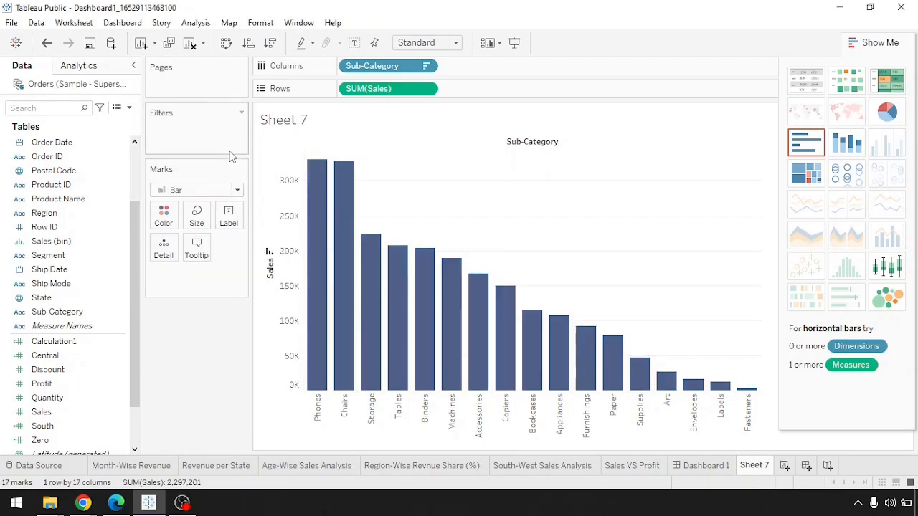
Step: Widen the chart's bars slightly by increasing their mark size
click(207, 227)
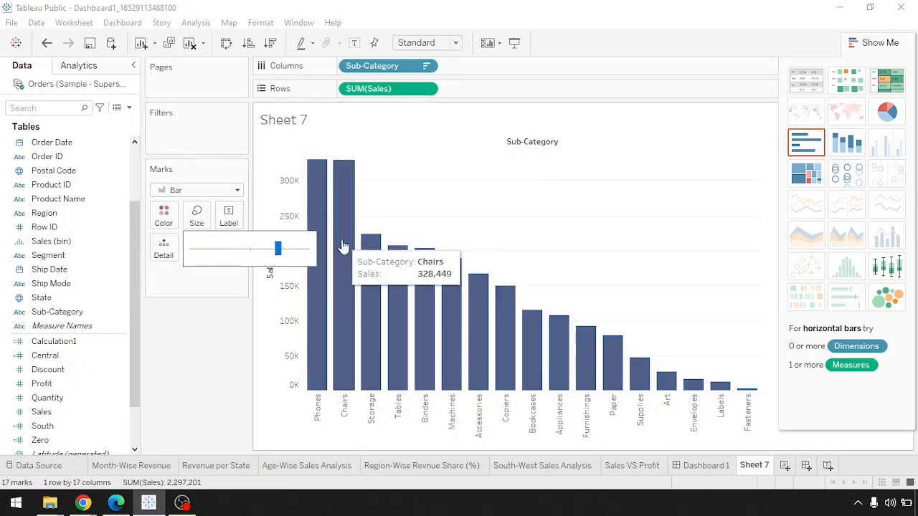
drag(277, 249, 289, 247)
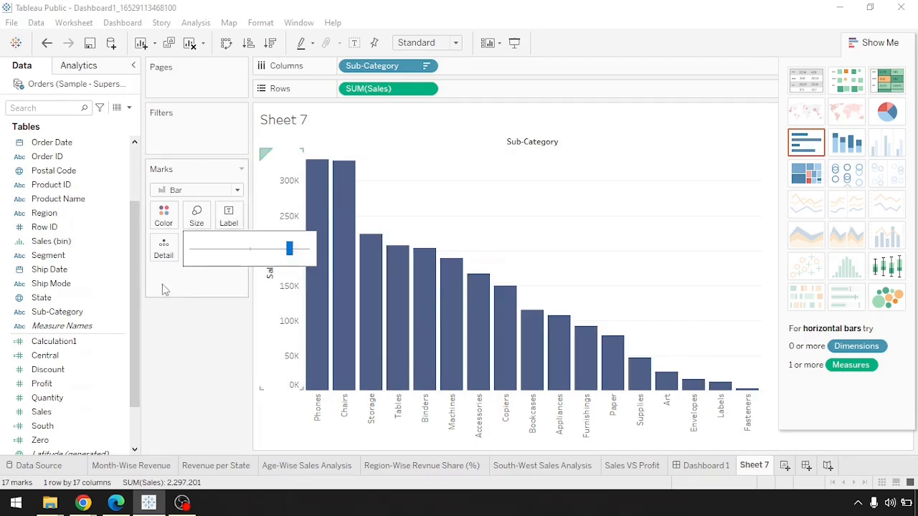
click(212, 297)
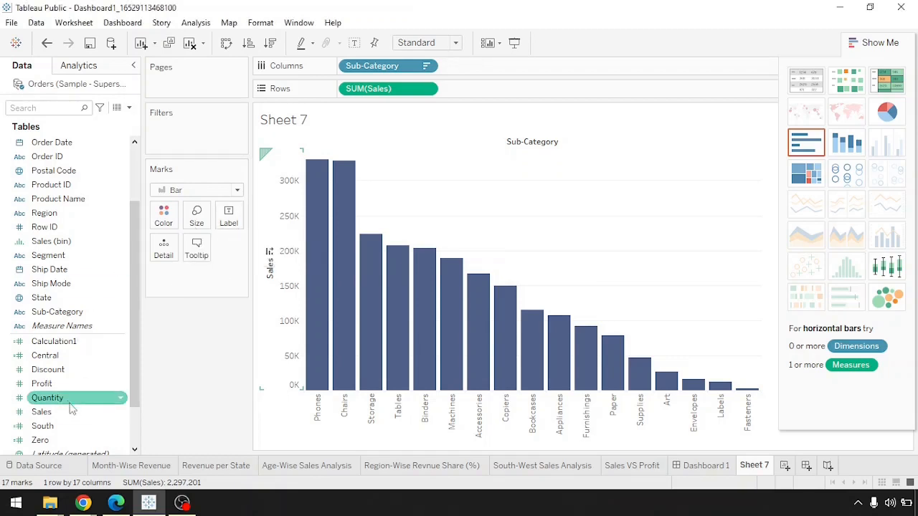
Step: Label each bar with its Sales value
drag(57, 415, 229, 218)
click(42, 417)
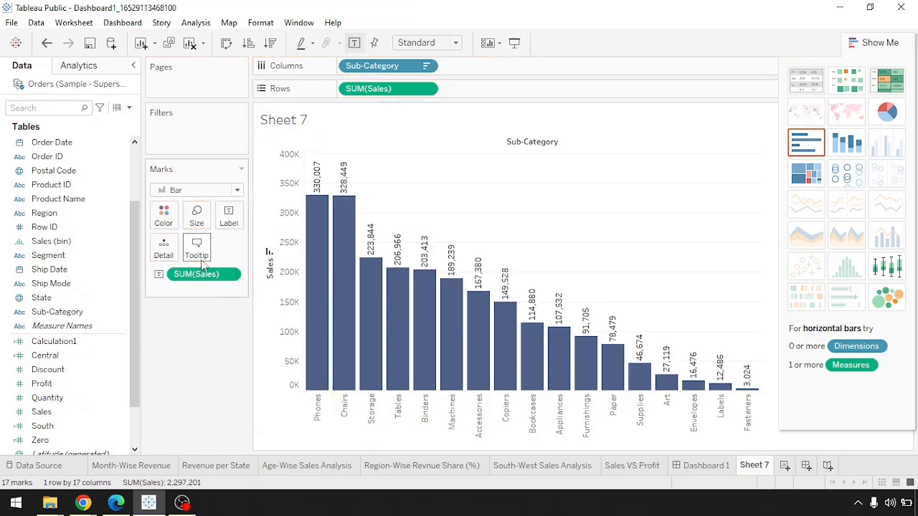
Step: Review the fields in the bars' tooltip text and accept it as it is
mouse_move(315, 216)
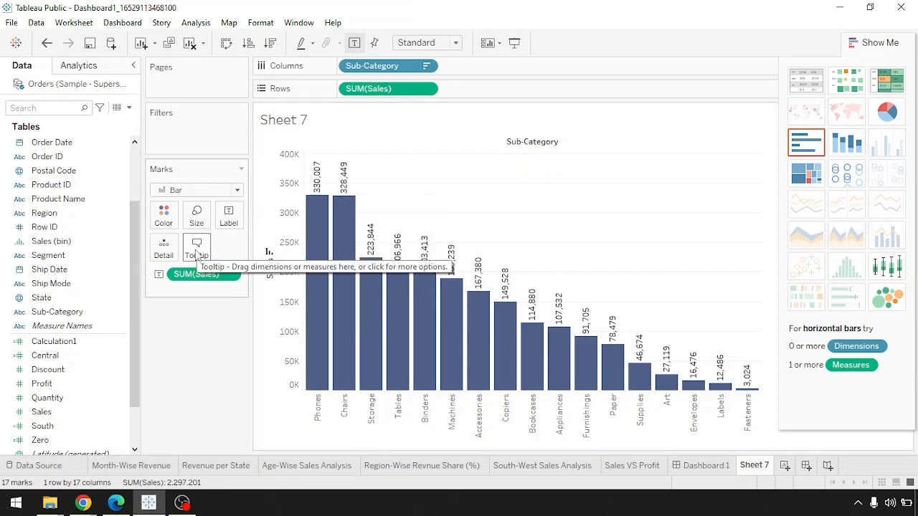
click(198, 255)
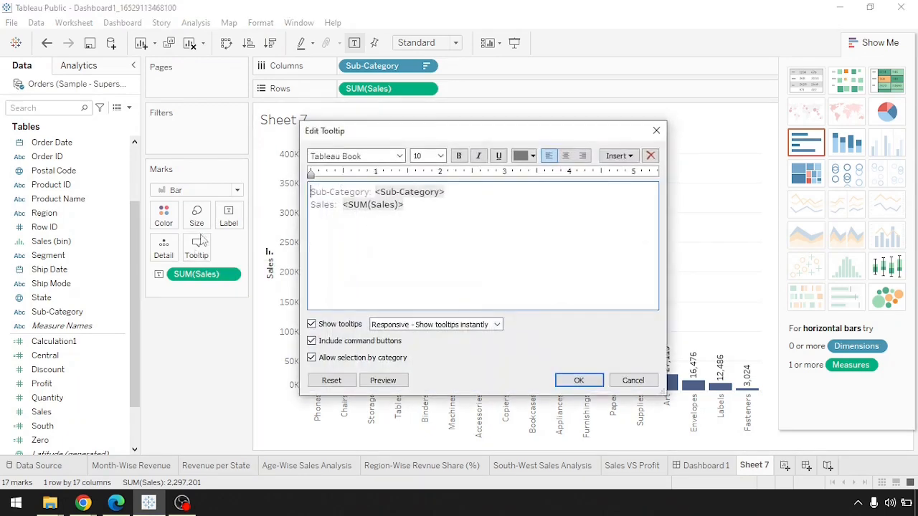
click(419, 207)
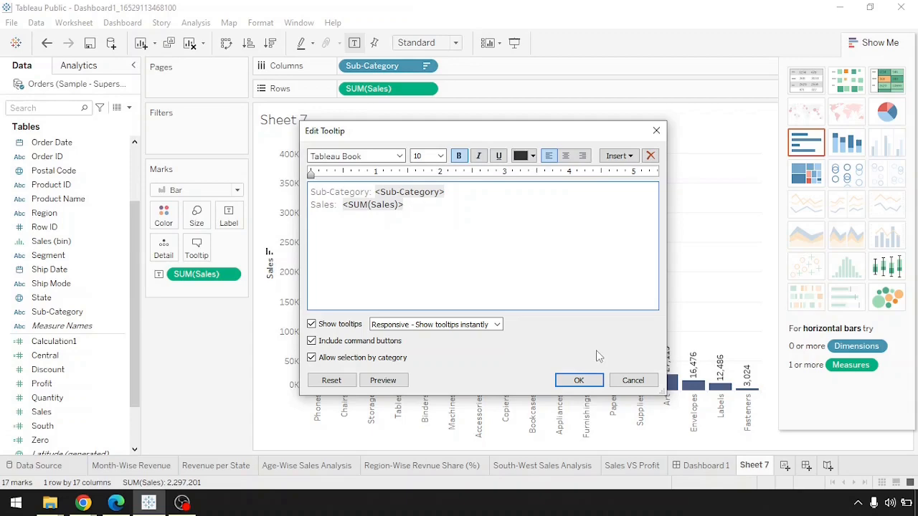
click(579, 380)
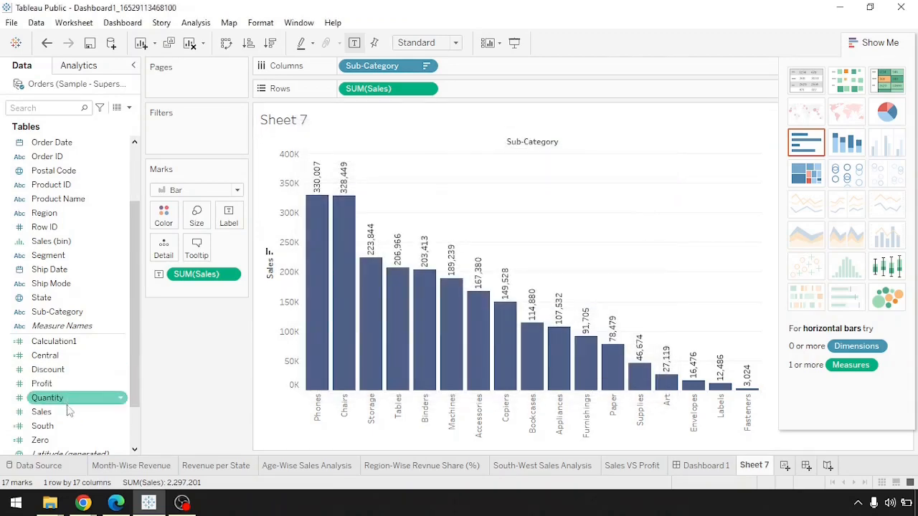
Step: Add Profit to the marks as a detail field and check its entry in the tooltip text
drag(50, 384, 162, 249)
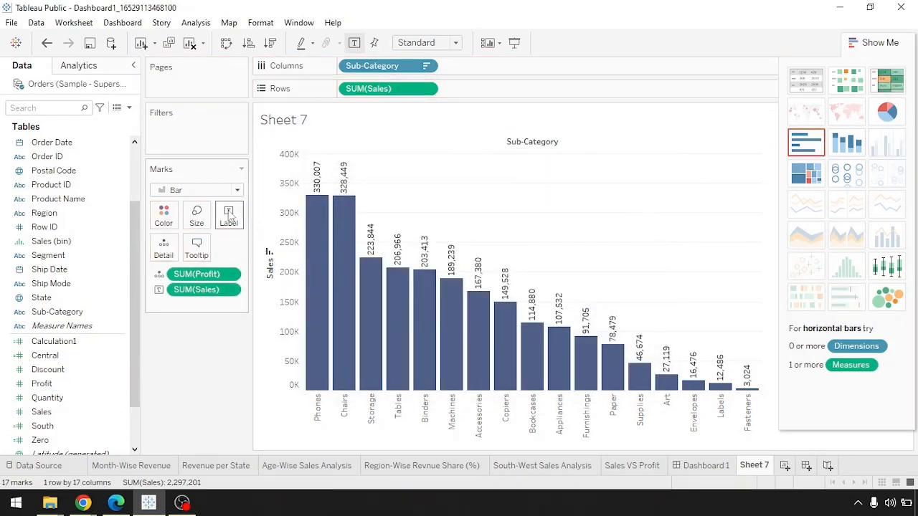
click(197, 246)
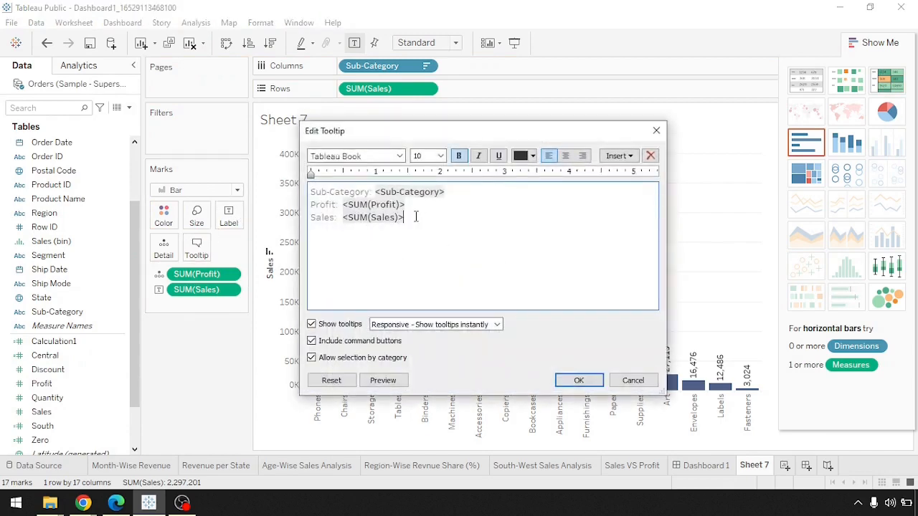
double_click(373, 204)
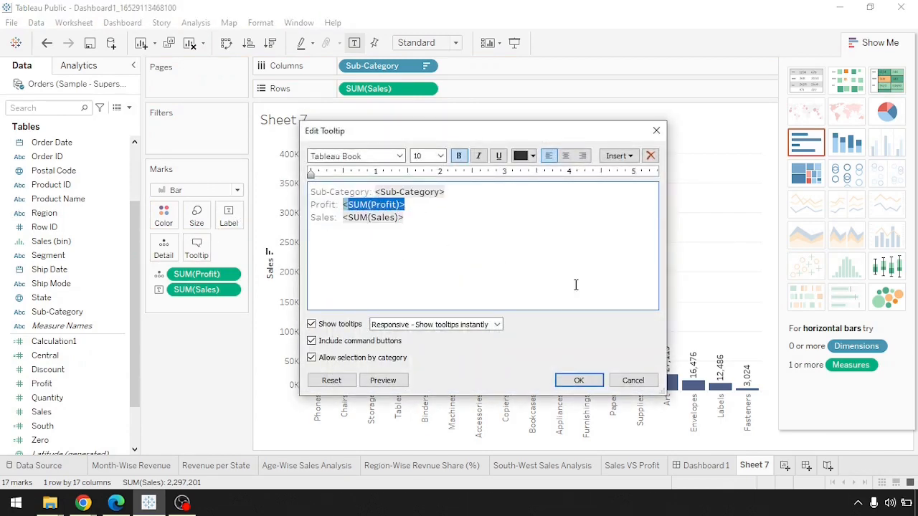
click(578, 380)
mouse_move(316, 244)
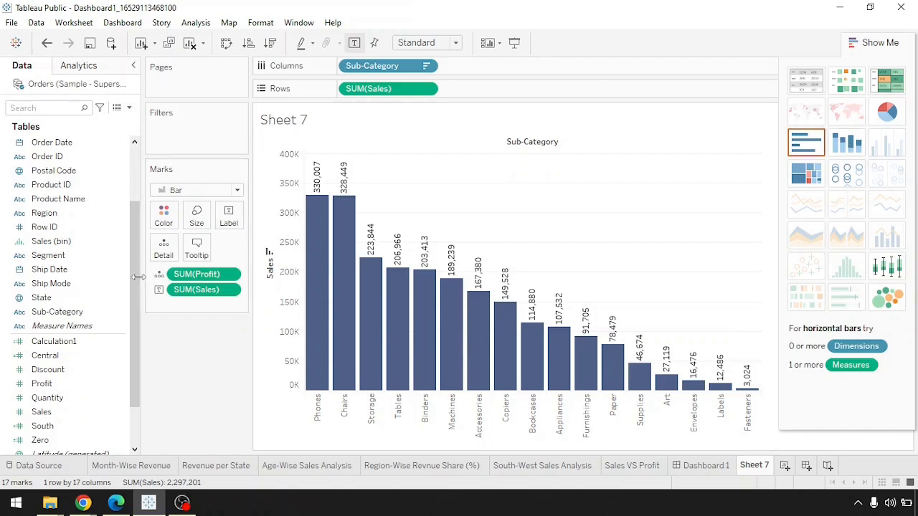
Step: Color the bars by Region and hide the chart type suggestions to uncover the legend
drag(136, 280, 137, 254)
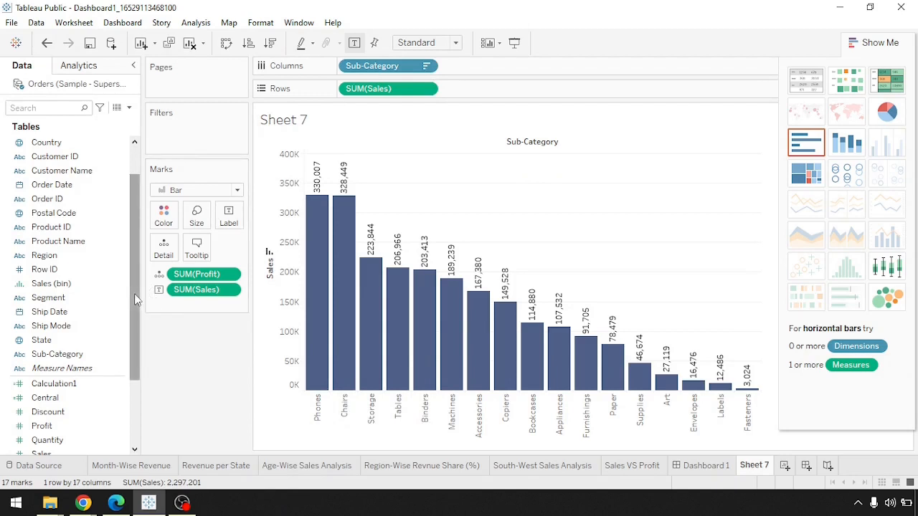
drag(63, 257, 165, 227)
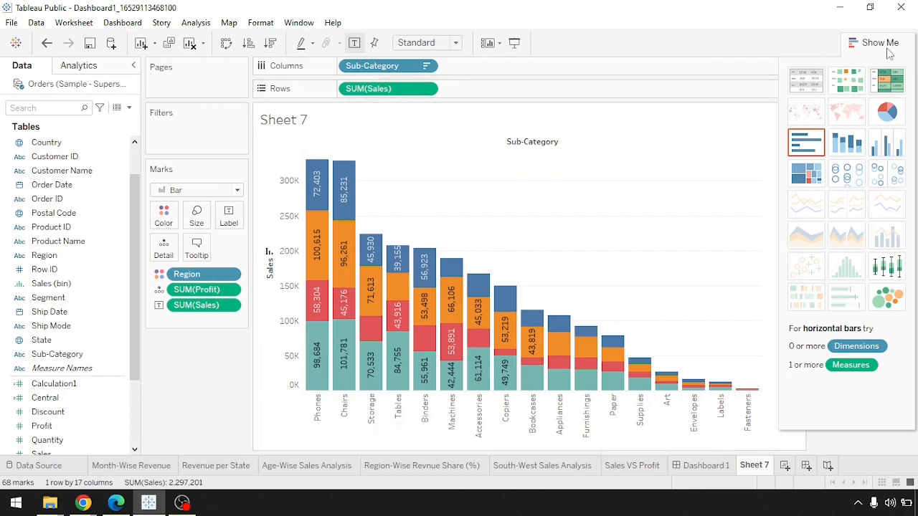
click(890, 46)
Step: Examine the profit and sales tooltips of the region segments in the Phones bar
mouse_move(343, 294)
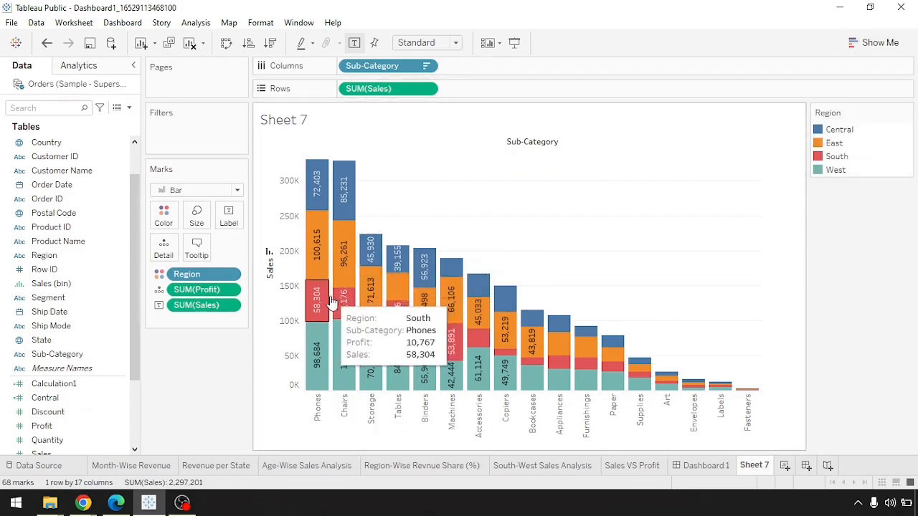
mouse_move(321, 254)
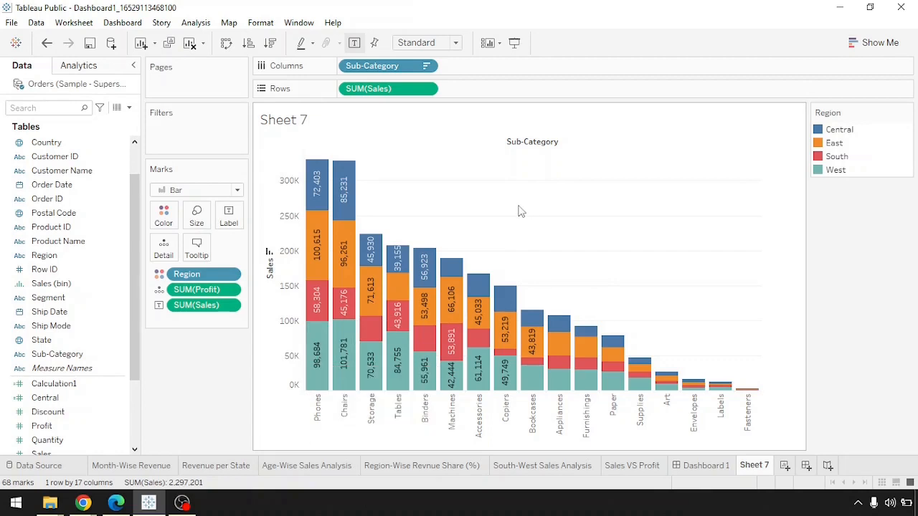
mouse_move(310, 373)
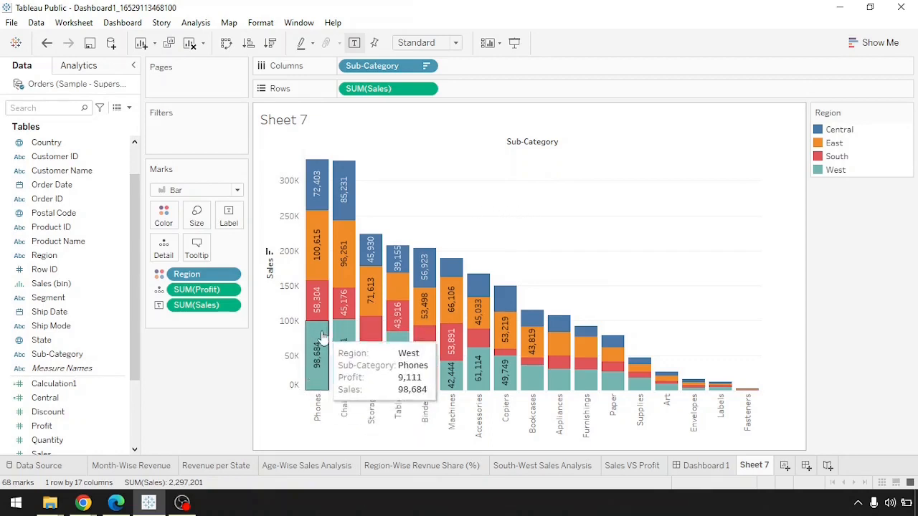
Step: Clear the sheet and build a stacked bar chart of Sales by Region, with the bars split by Segment
mouse_move(319, 324)
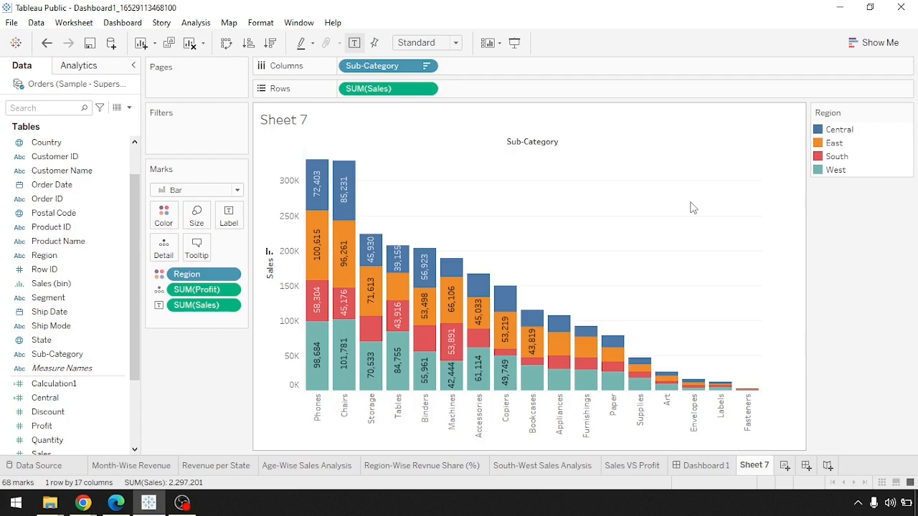
click(189, 43)
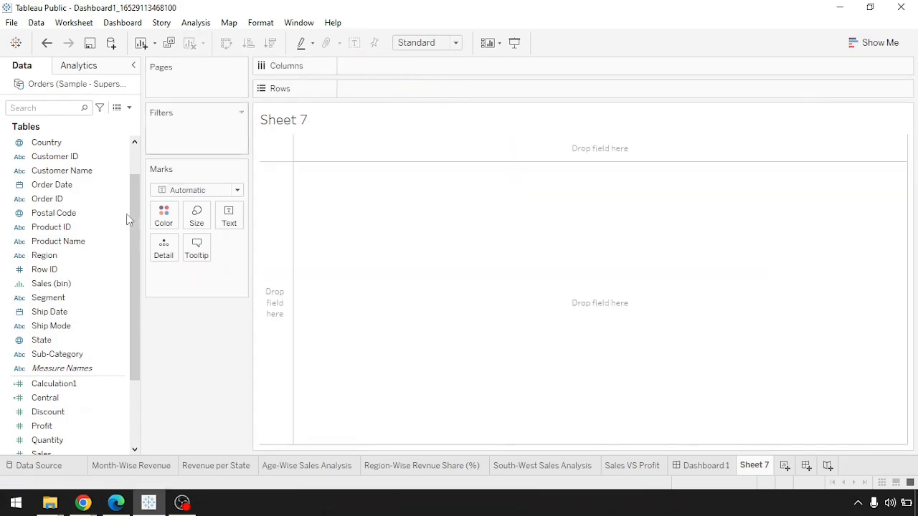
click(79, 257)
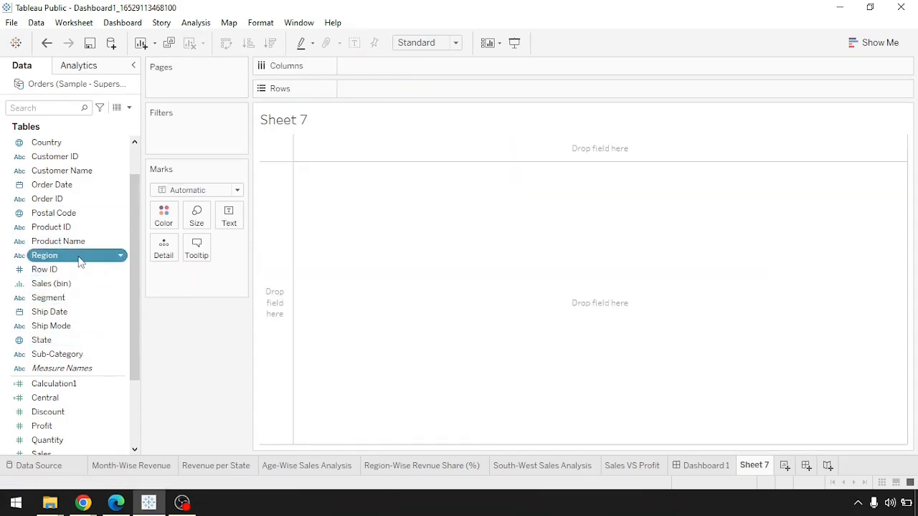
ctrl+click(67, 297)
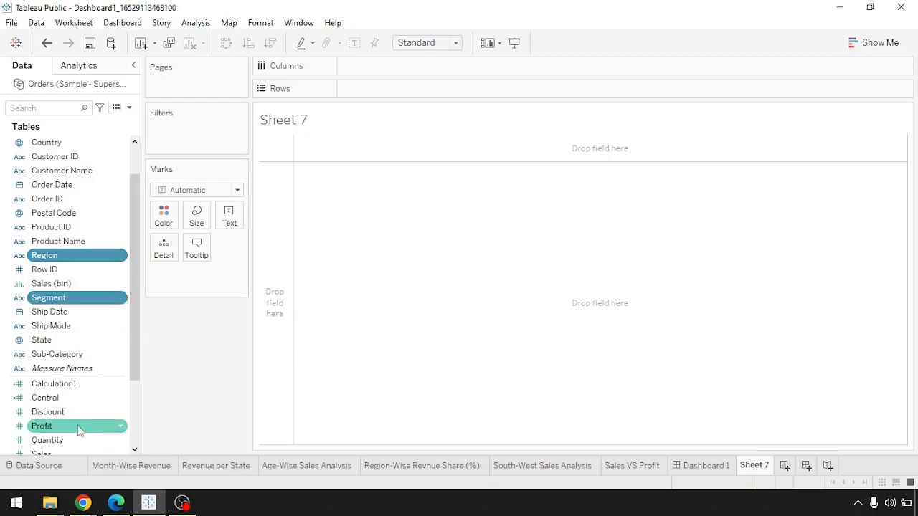
drag(137, 351, 135, 381)
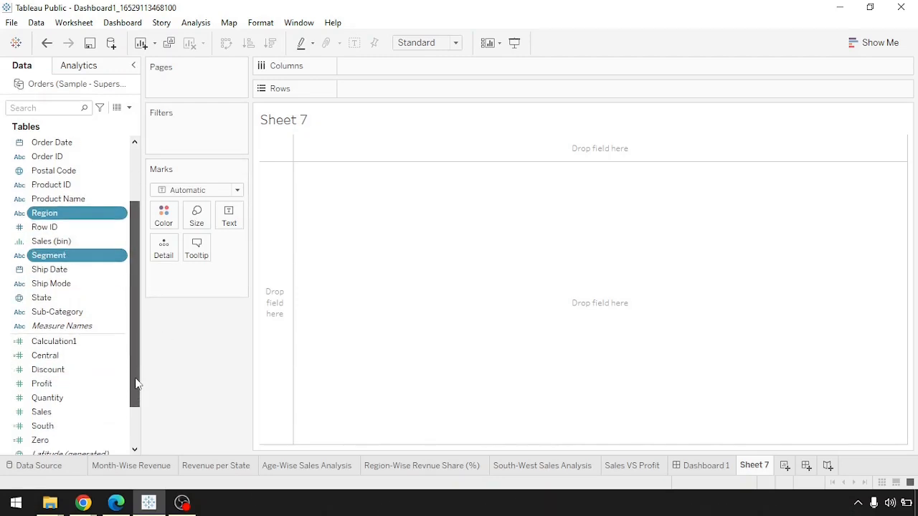
ctrl+click(61, 415)
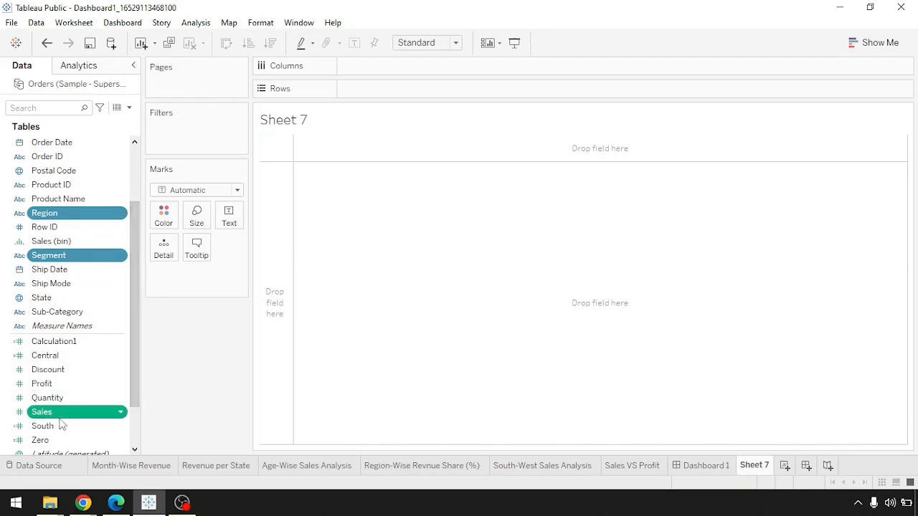
click(885, 44)
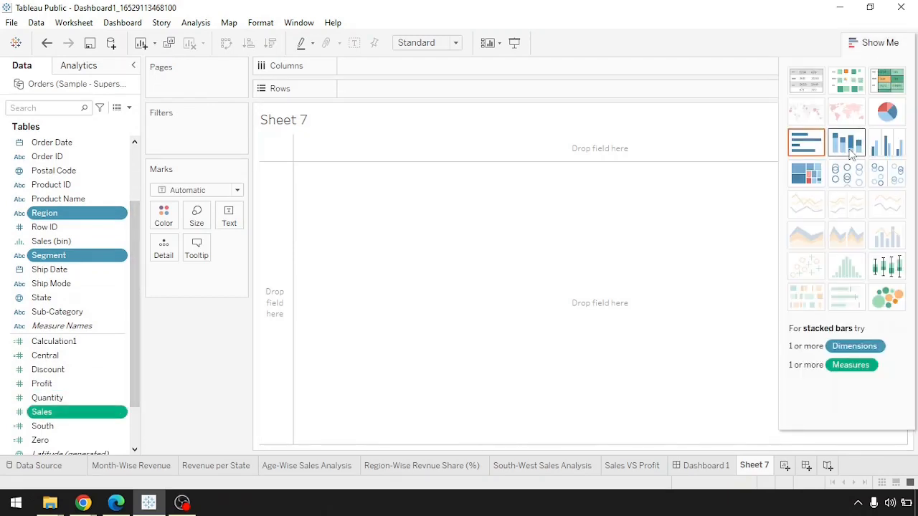
click(848, 144)
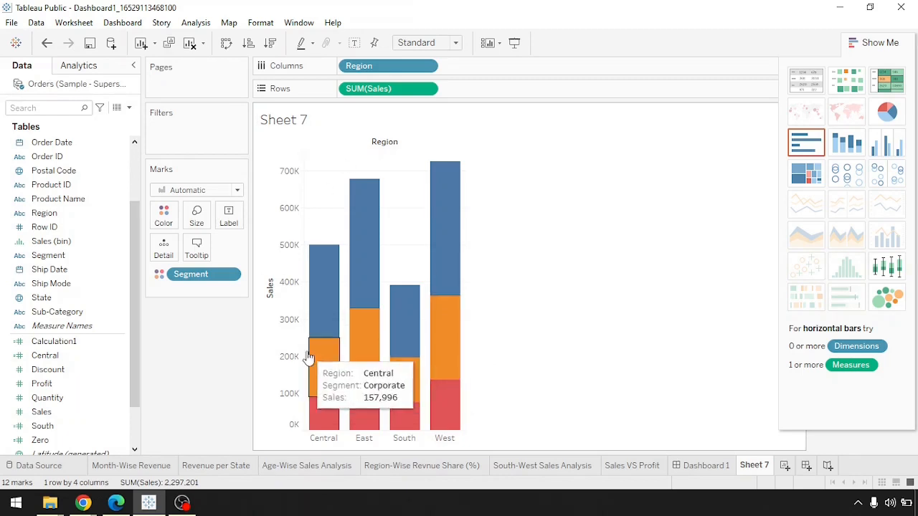
click(880, 44)
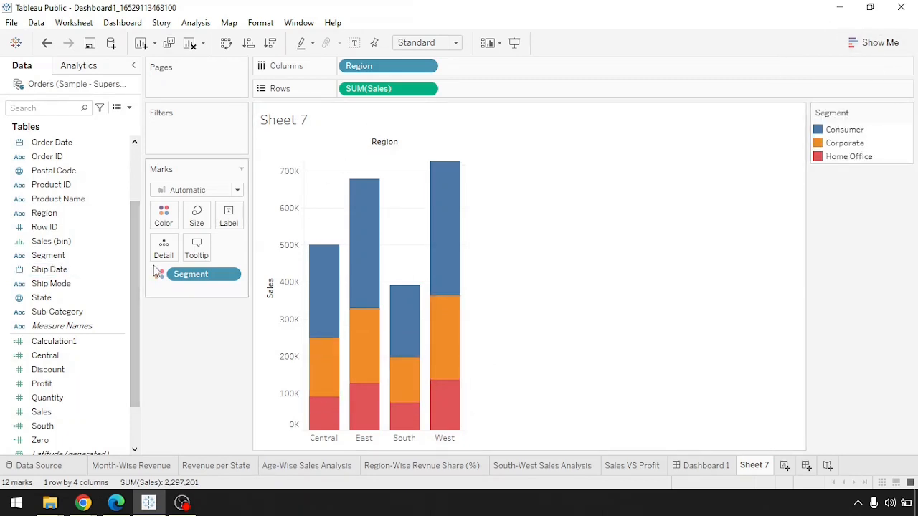
Step: Rebuild the cleared sheet as stacked bars of Sales by Sub-Category and Region, sorted descending with Sales labels
click(190, 43)
click(65, 311)
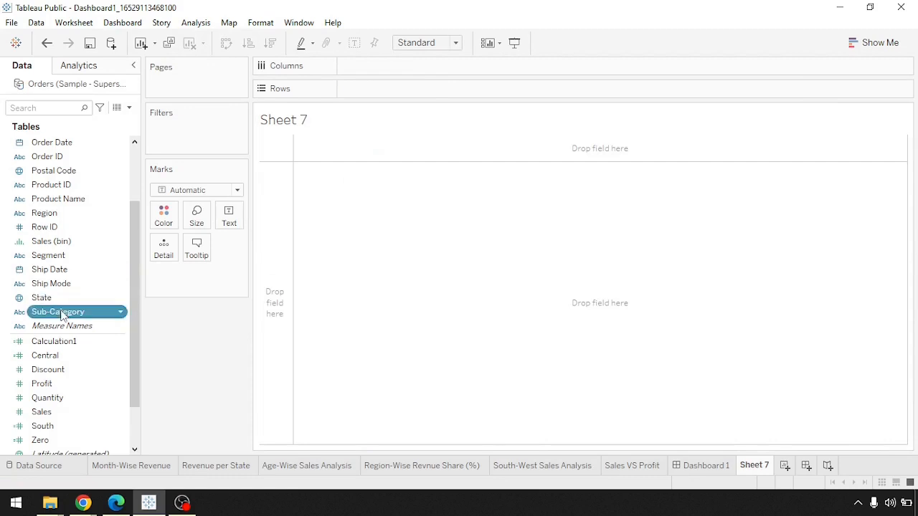
ctrl+click(75, 213)
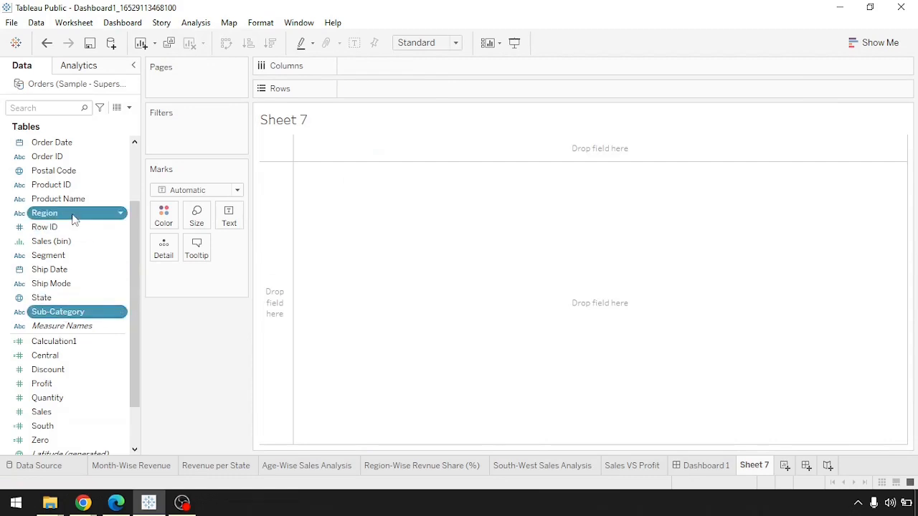
ctrl+click(66, 412)
click(862, 46)
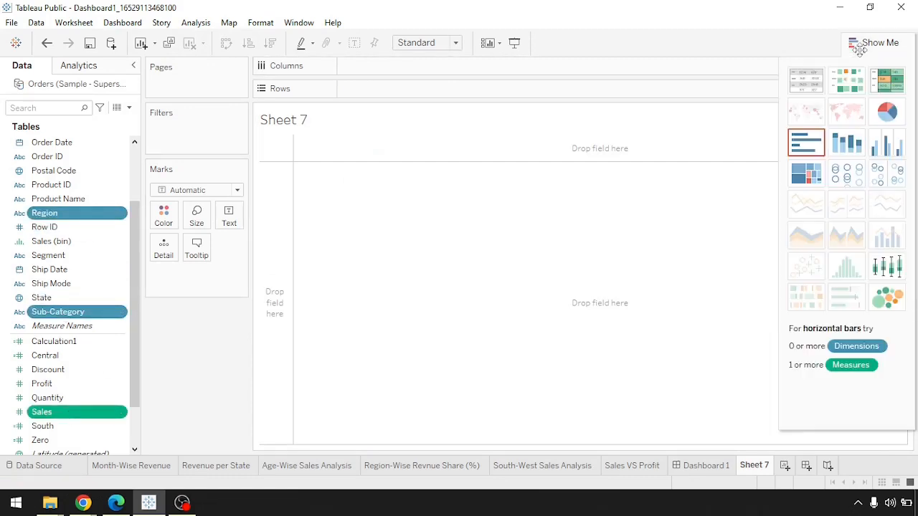
click(854, 157)
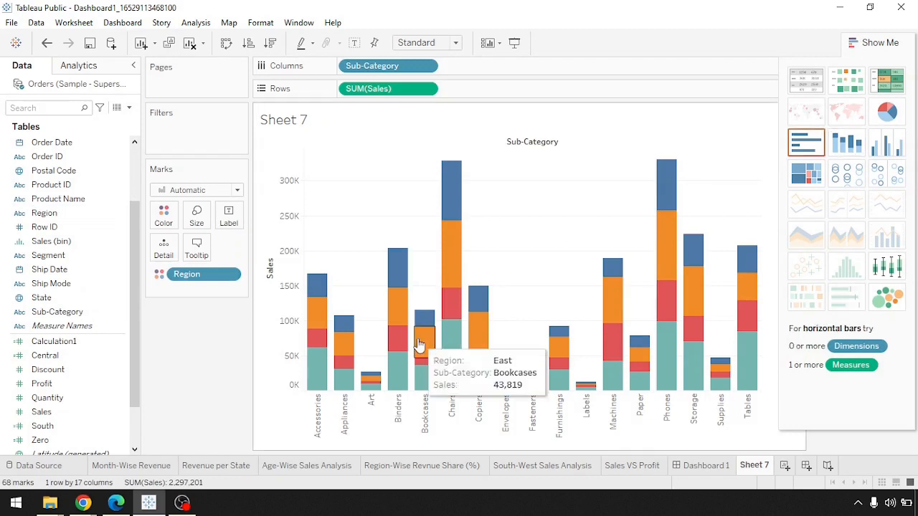
click(270, 43)
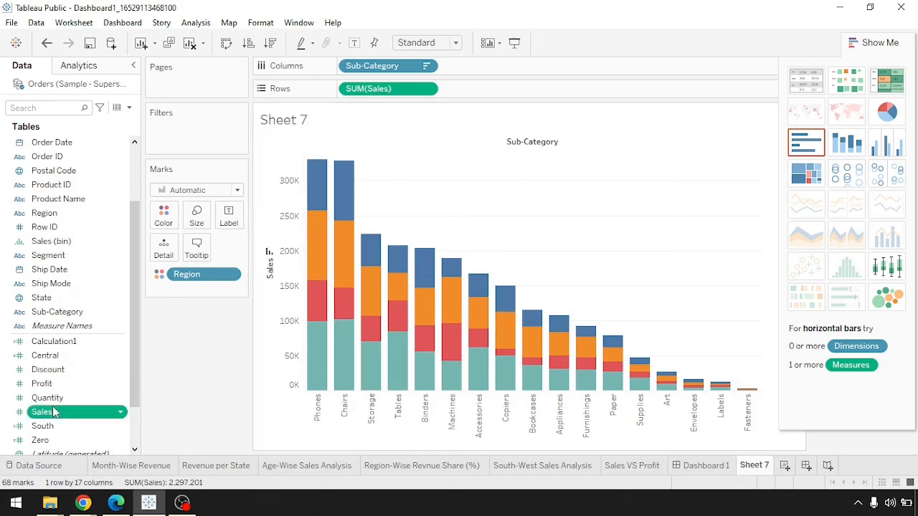
drag(42, 412, 231, 220)
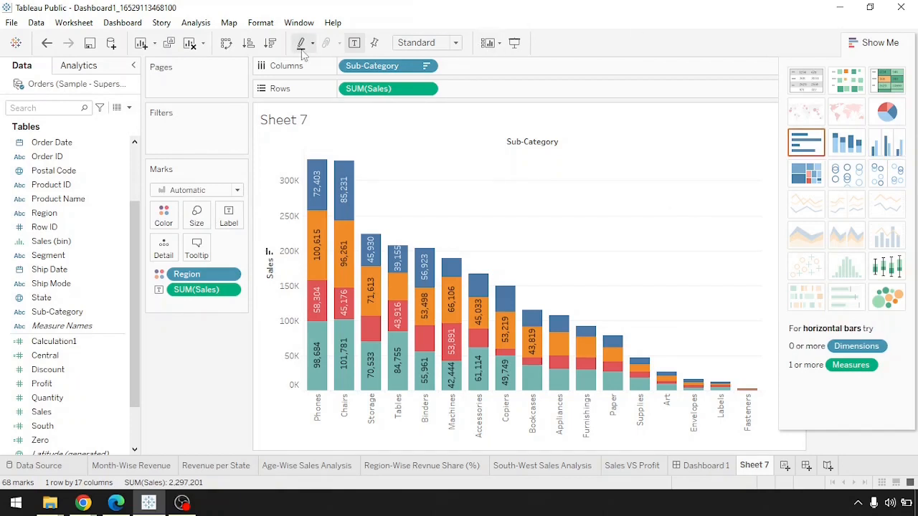
Step: Clear the sheet and build a side-by-side bar chart from Region, Sub-Category and Sales, then hide the chart type suggestions
click(190, 43)
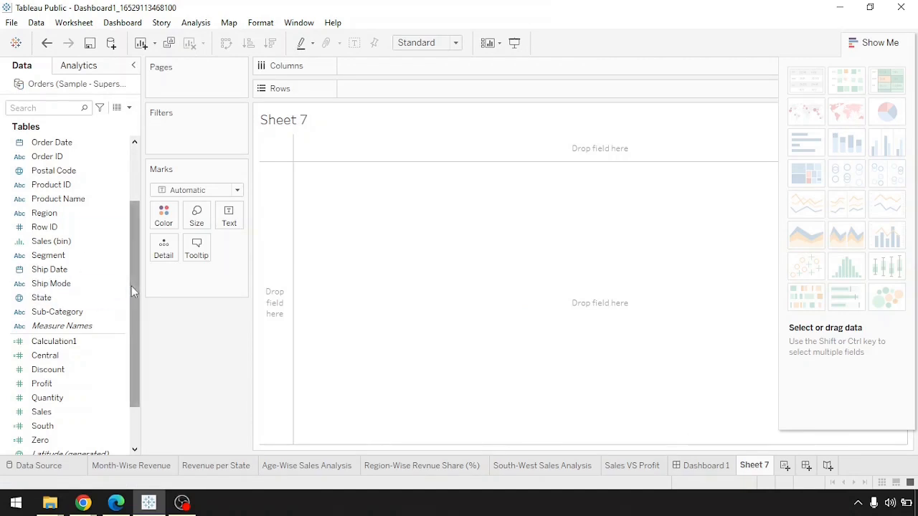
click(97, 300)
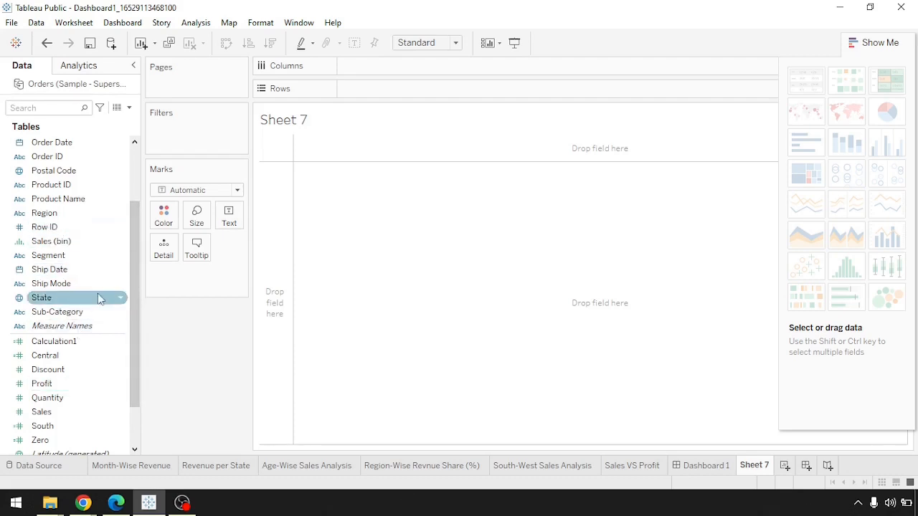
click(62, 269)
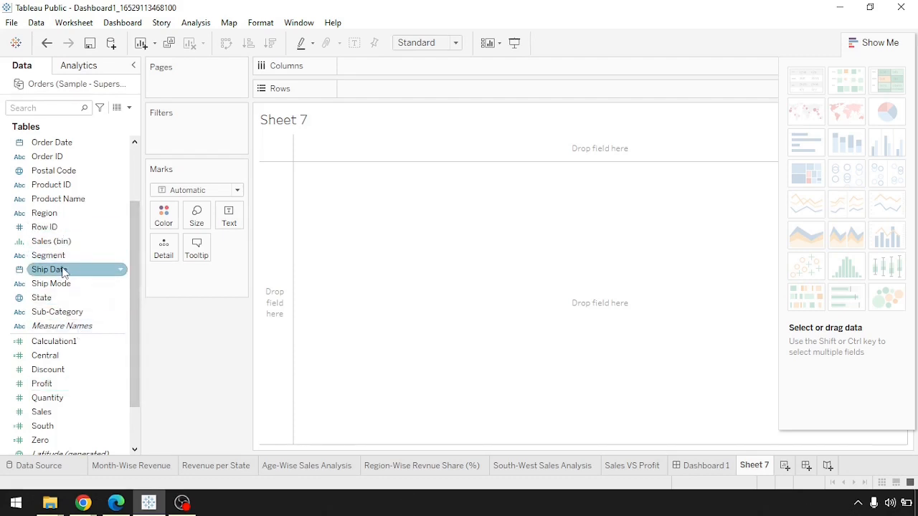
click(56, 217)
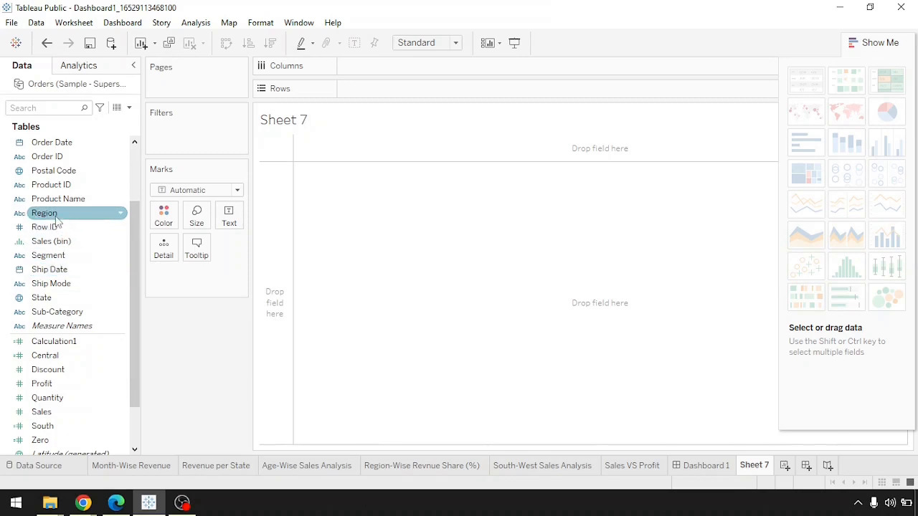
ctrl+click(60, 301)
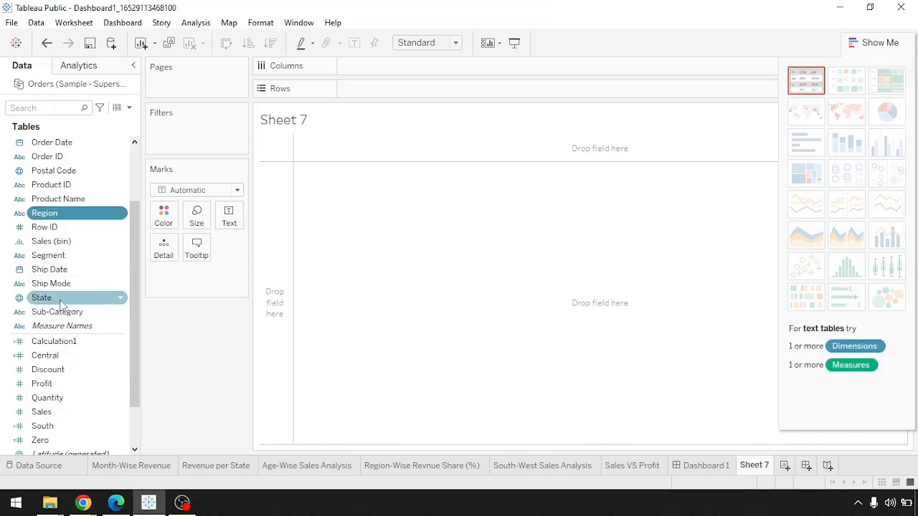
ctrl+click(59, 313)
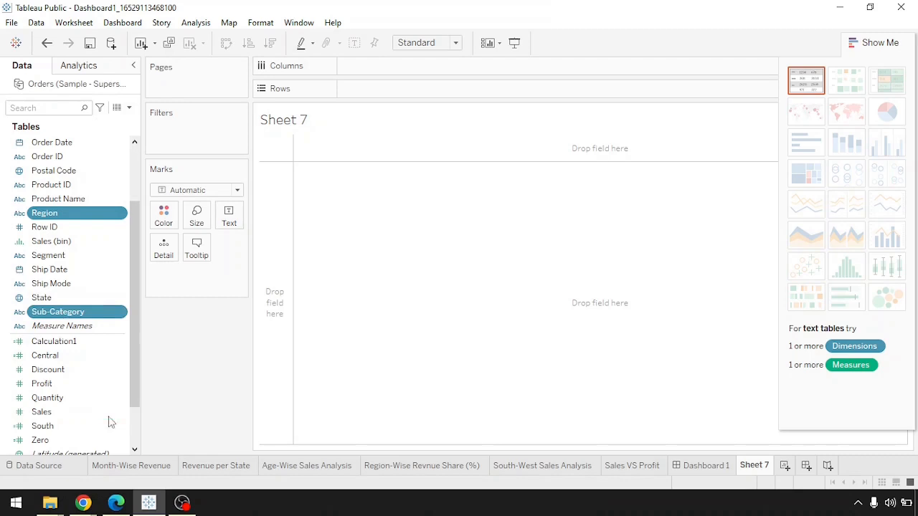
ctrl+click(61, 415)
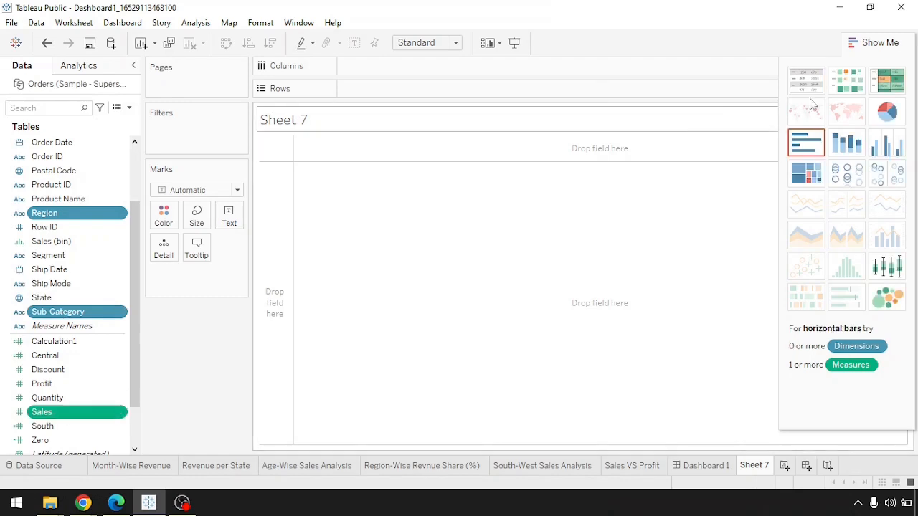
click(883, 142)
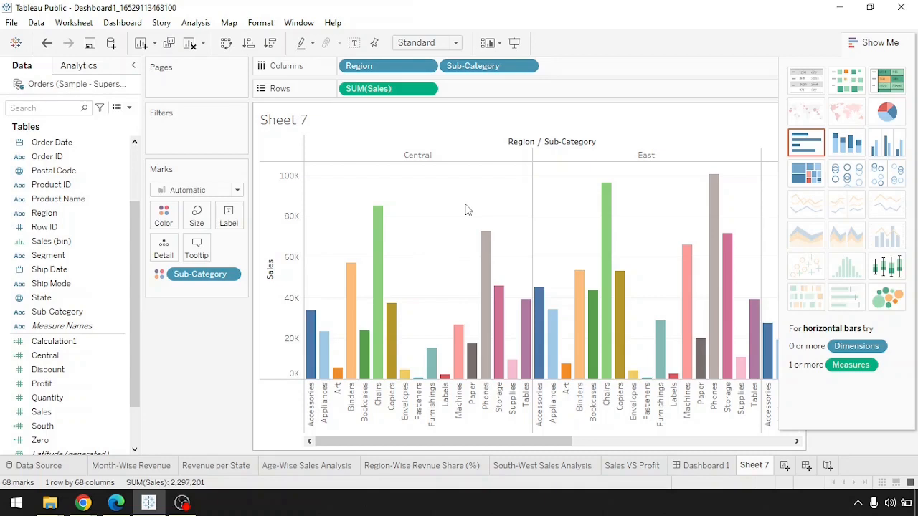
click(873, 51)
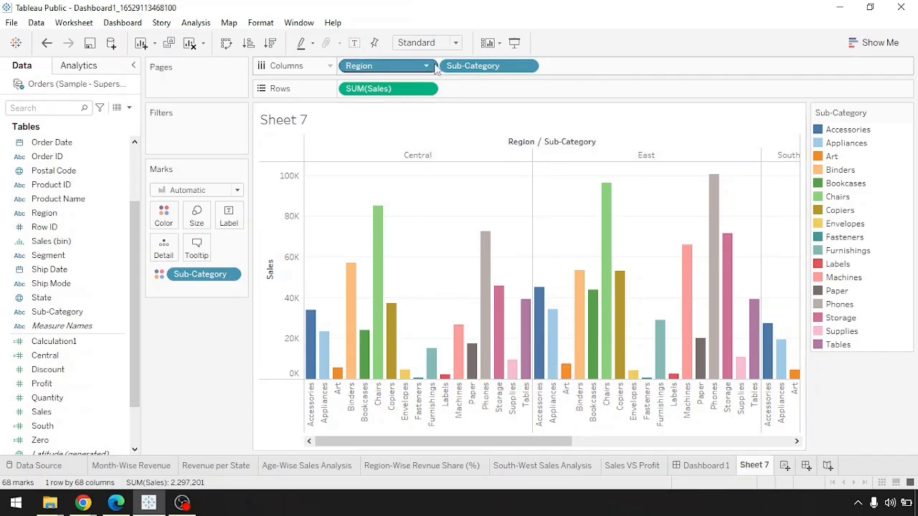
Step: Reorder the columns so Region follows Sub-Category, grouping the four region bars under each sub-category
drag(395, 66, 562, 65)
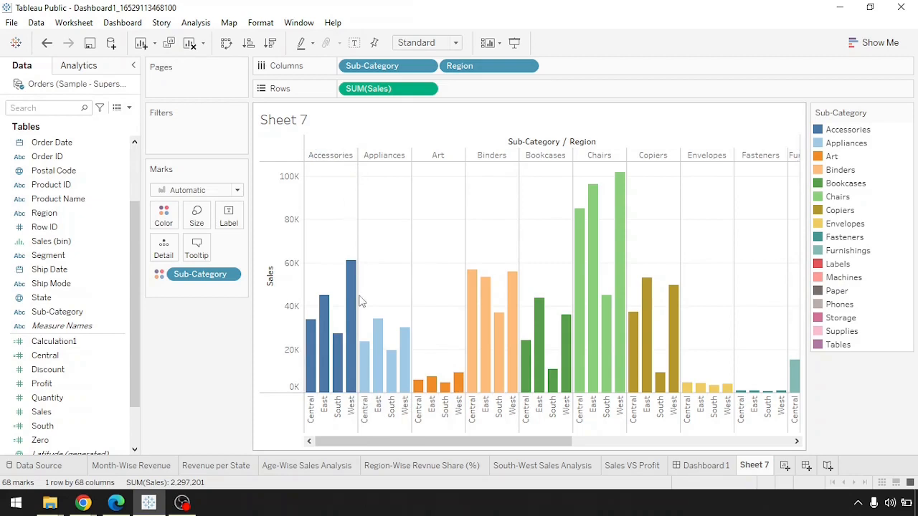
mouse_move(337, 374)
click(891, 37)
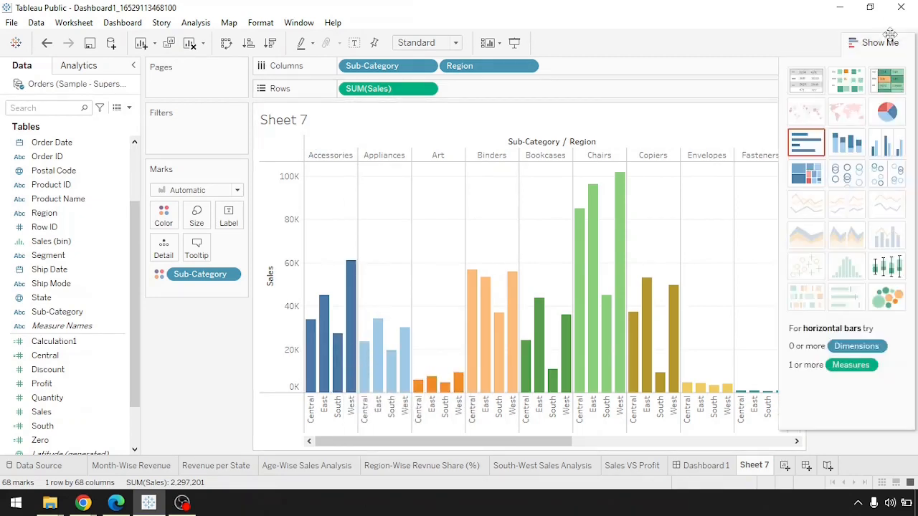
click(889, 41)
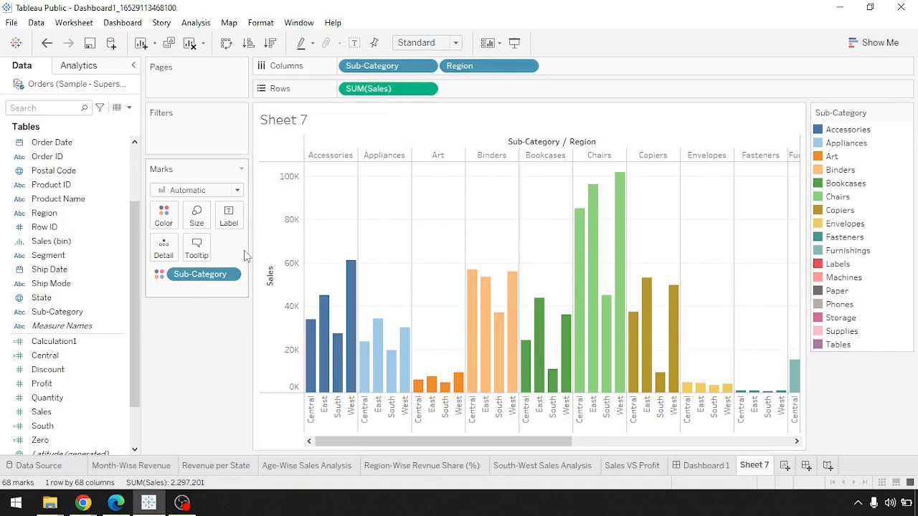
Step: Clear the sheet and build a bar chart with Sub-Category in columns and Sales in rows, sorted descending
click(190, 43)
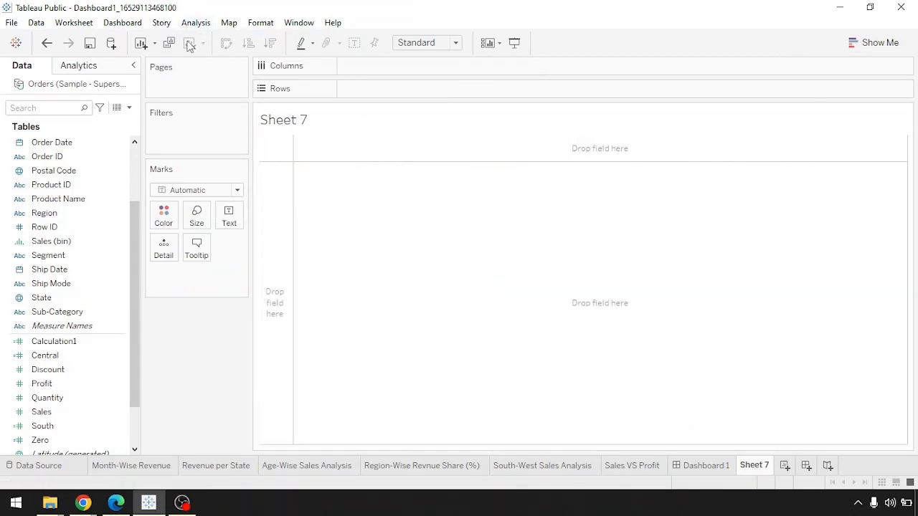
click(49, 256)
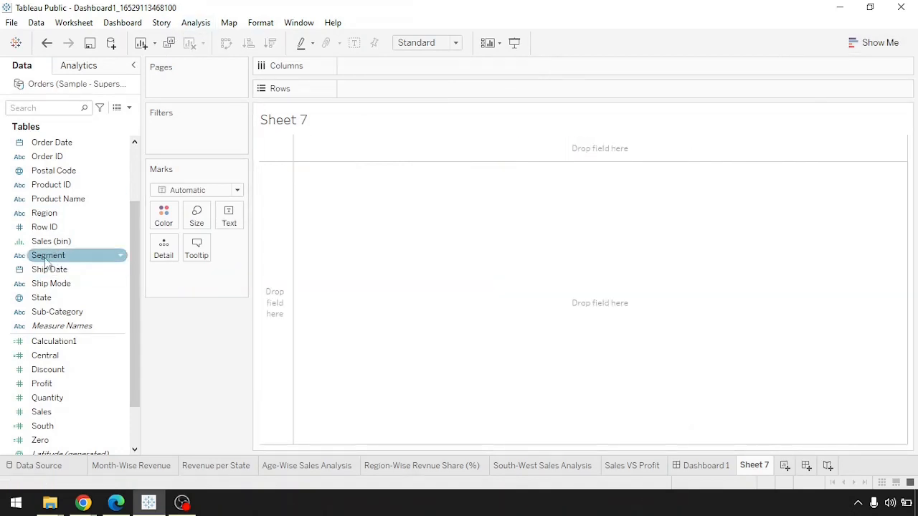
click(41, 297)
drag(55, 312, 366, 66)
click(56, 426)
click(52, 416)
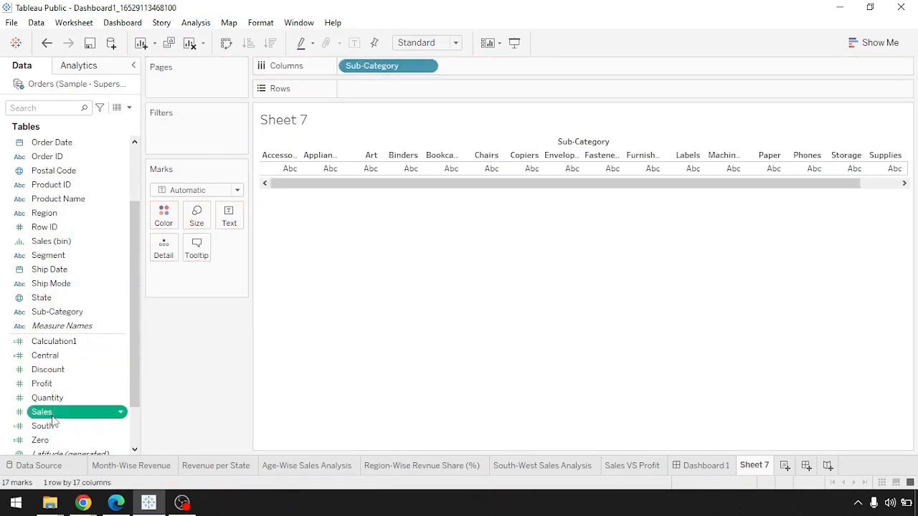
drag(53, 422, 380, 92)
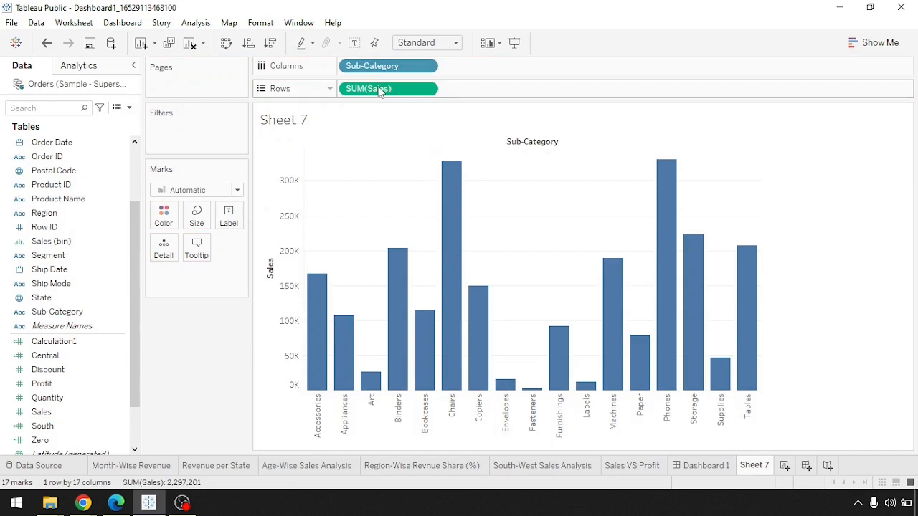
click(270, 44)
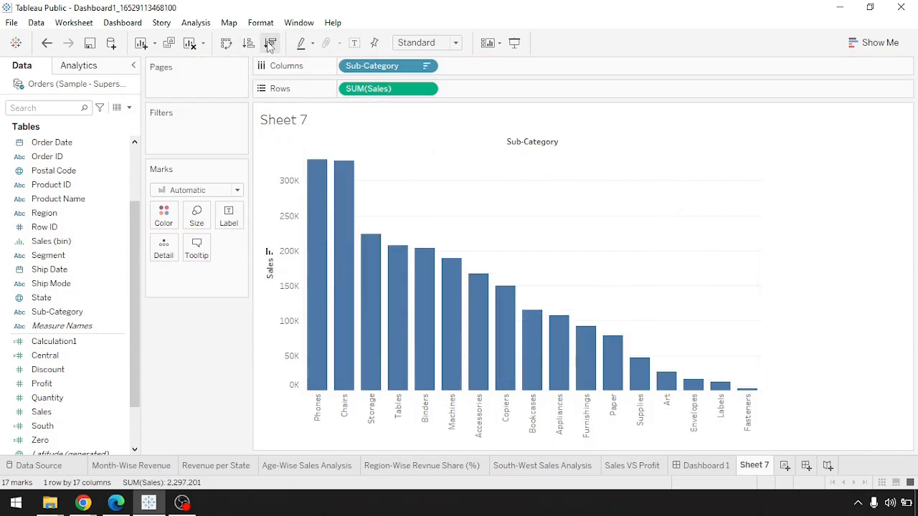
Step: Add Region to the columns ahead of Sub-Category and color the bars by Region
click(89, 214)
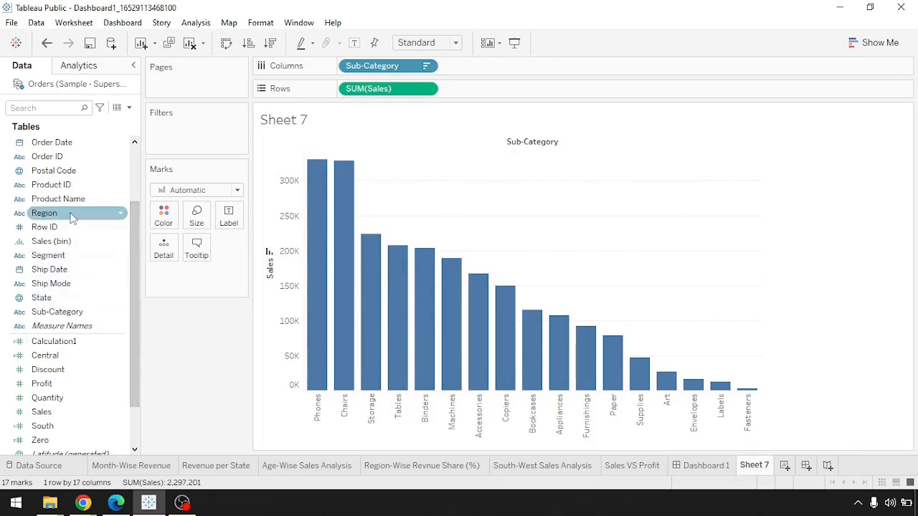
drag(64, 213, 482, 63)
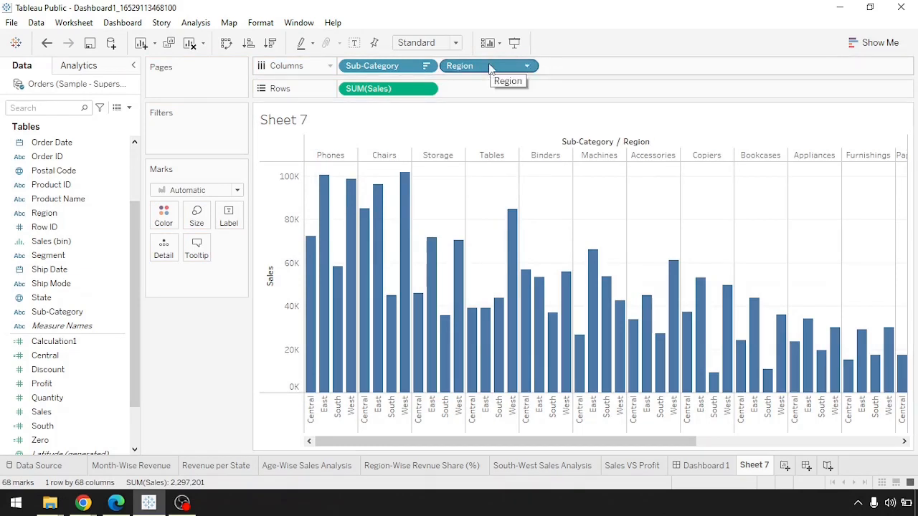
drag(490, 67, 352, 65)
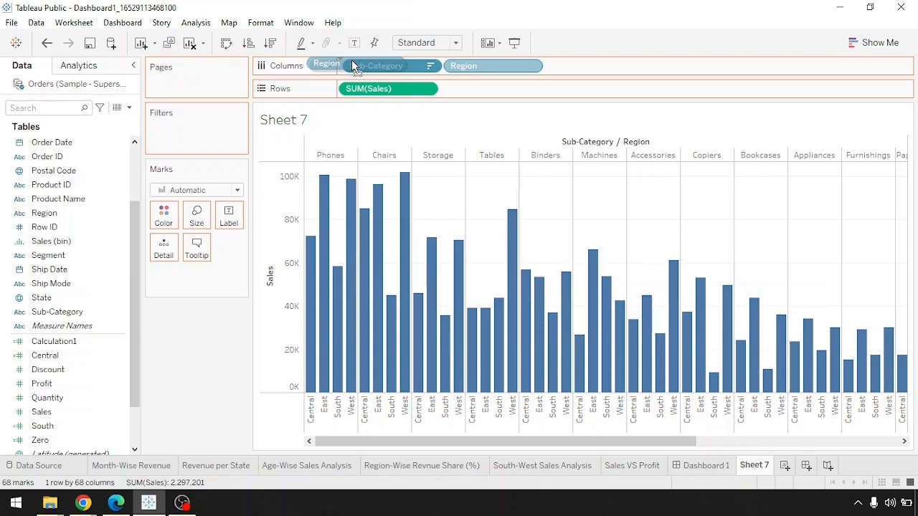
drag(352, 66, 164, 215)
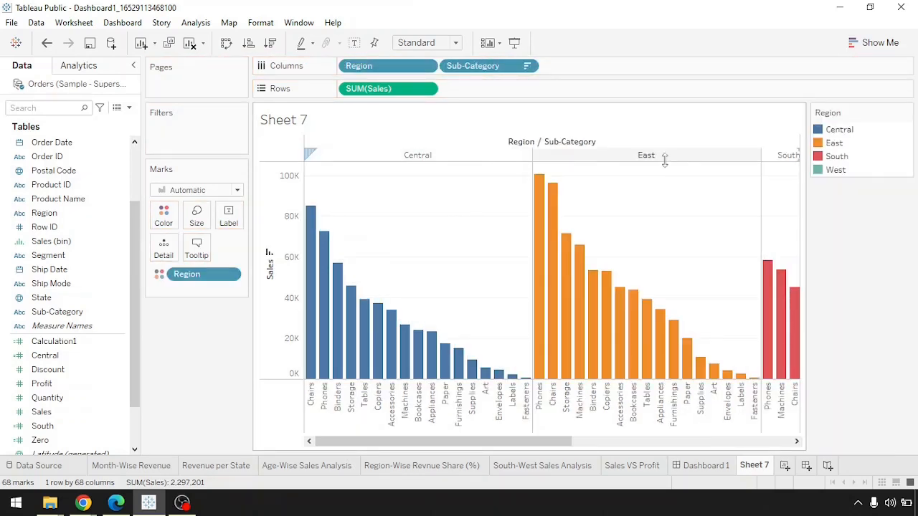
click(892, 44)
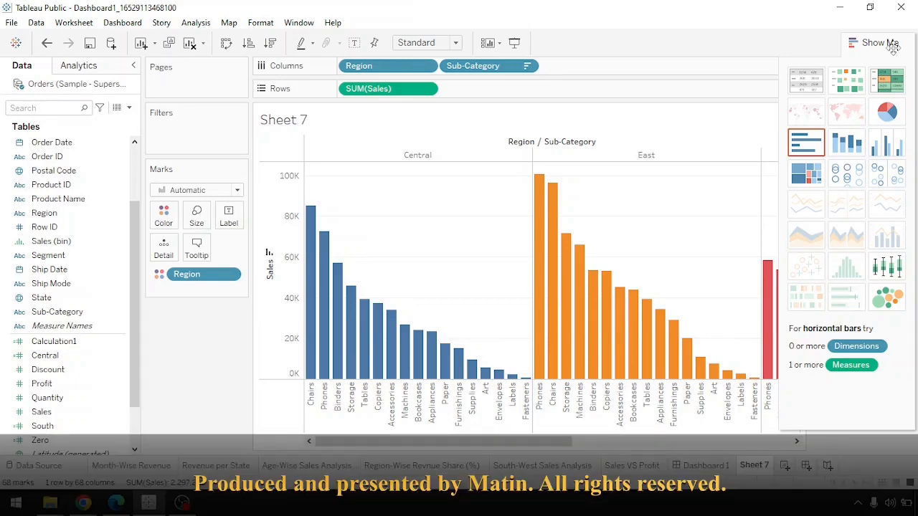
click(894, 45)
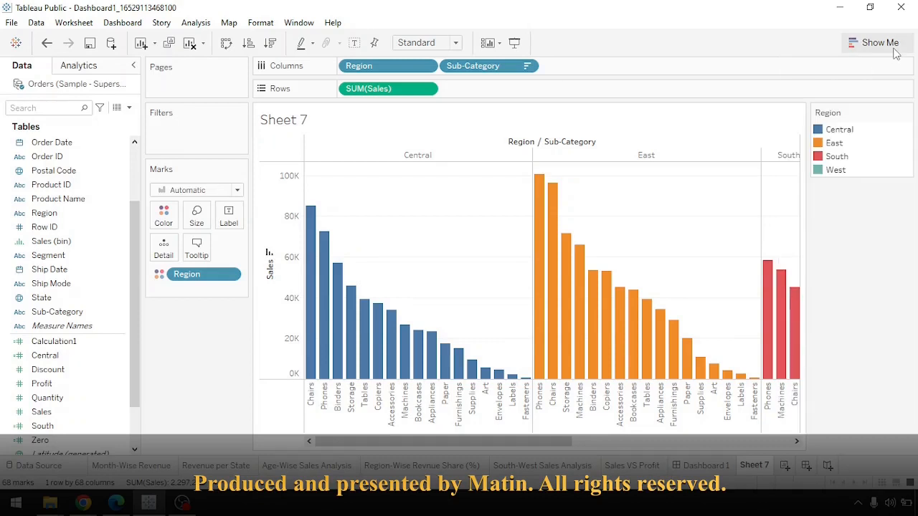